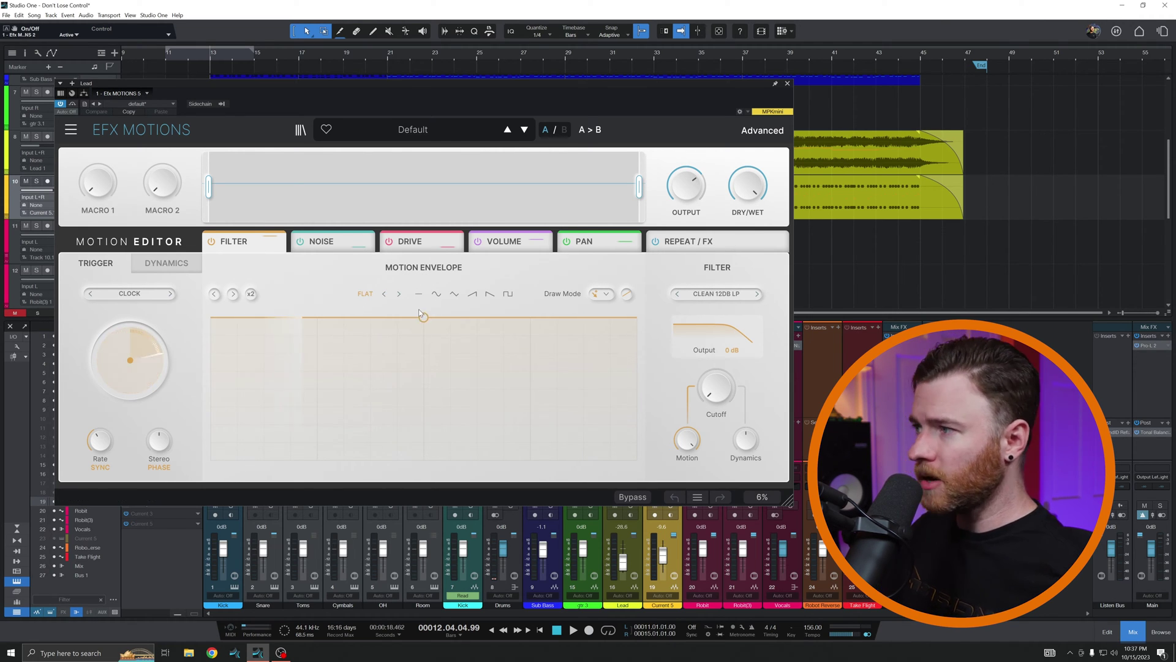
# - Try several preset shapes for the filter's motion envelope, settle on Ramp, and glance at the Noise module before returning to Filter
pyautogui.click(438, 295)
pyautogui.click(453, 295)
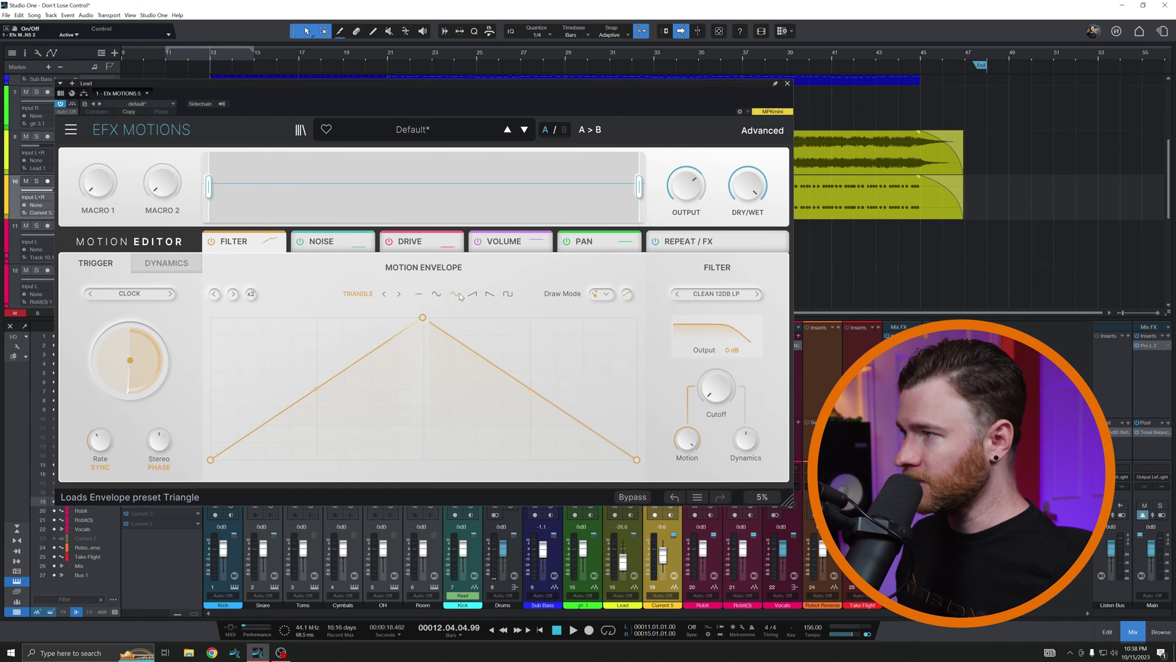
pyautogui.click(472, 295)
pyautogui.click(322, 241)
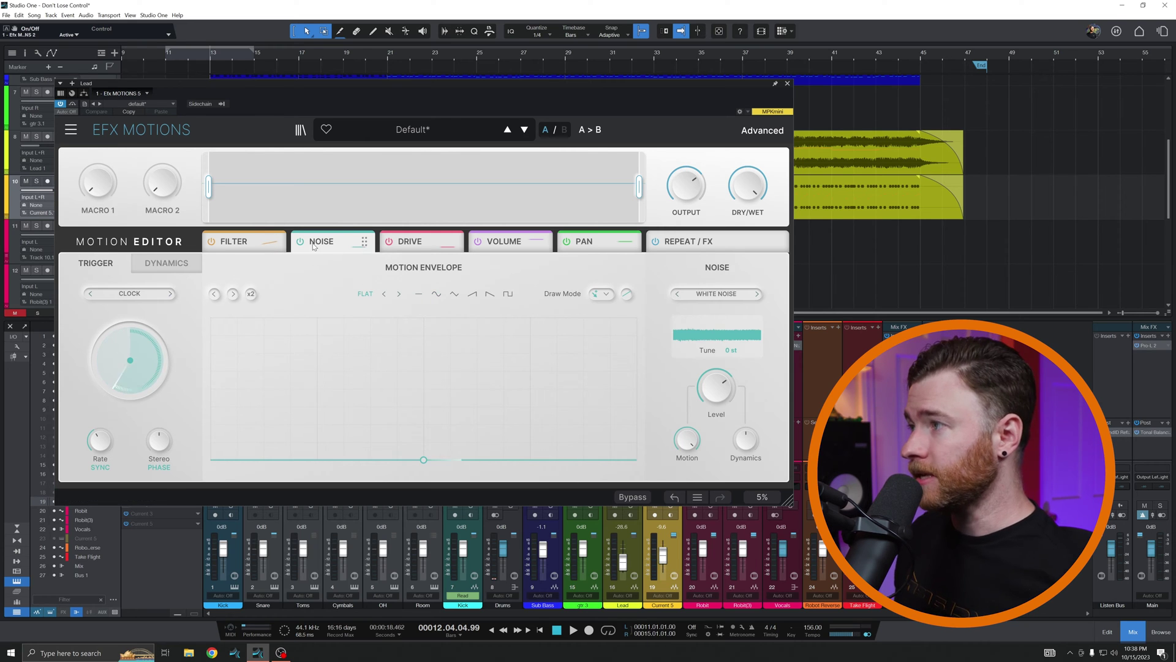
pyautogui.click(243, 242)
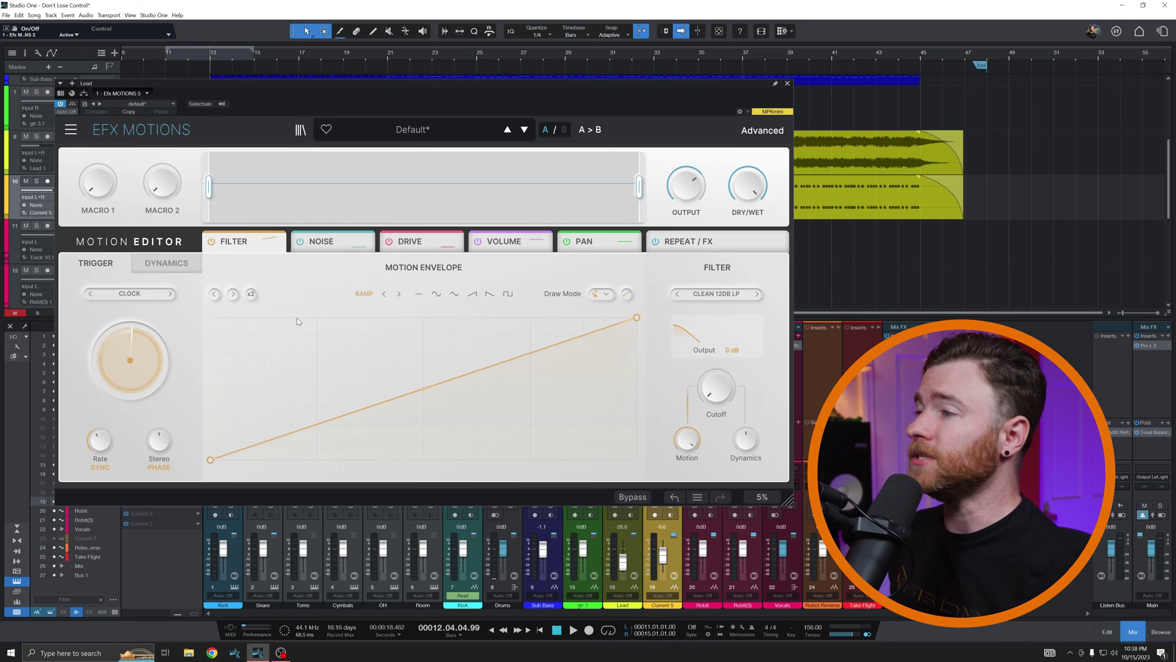
# - Reshape the filter's ramp envelope with added points that form an early peak, a mid dip, a second peak and a final rise
pyautogui.moveTo(336, 403); pyautogui.dragTo(335, 353)
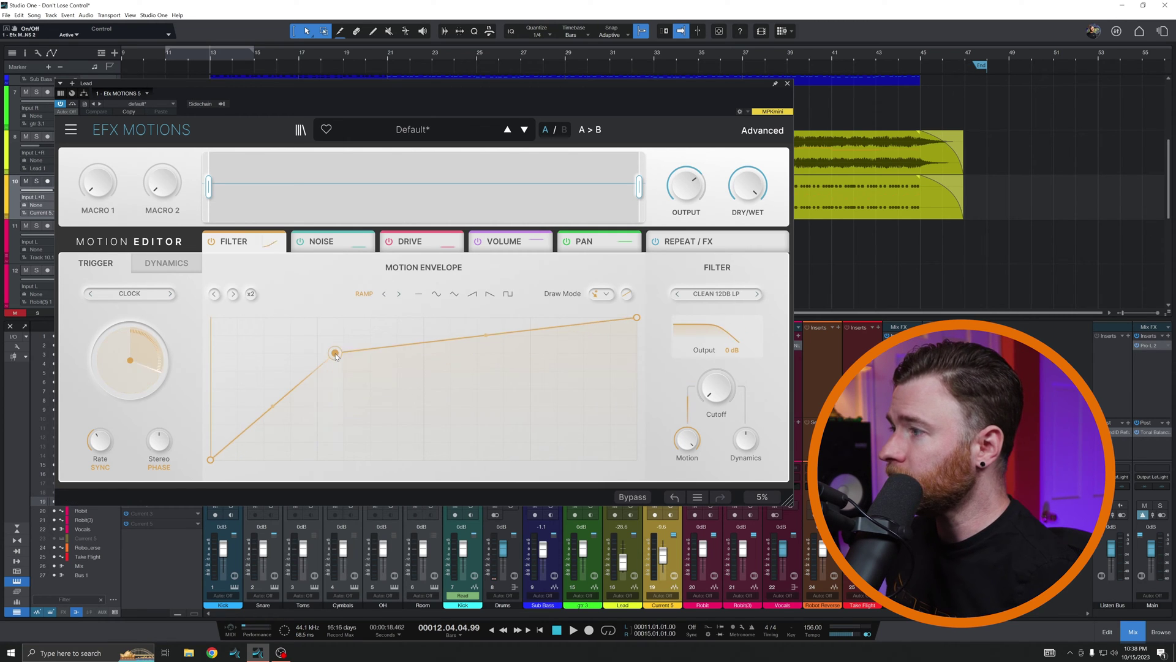
pyautogui.moveTo(423, 343); pyautogui.dragTo(423, 395)
pyautogui.moveTo(497, 369); pyautogui.dragTo(517, 346)
pyautogui.moveTo(557, 336); pyautogui.dragTo(557, 329)
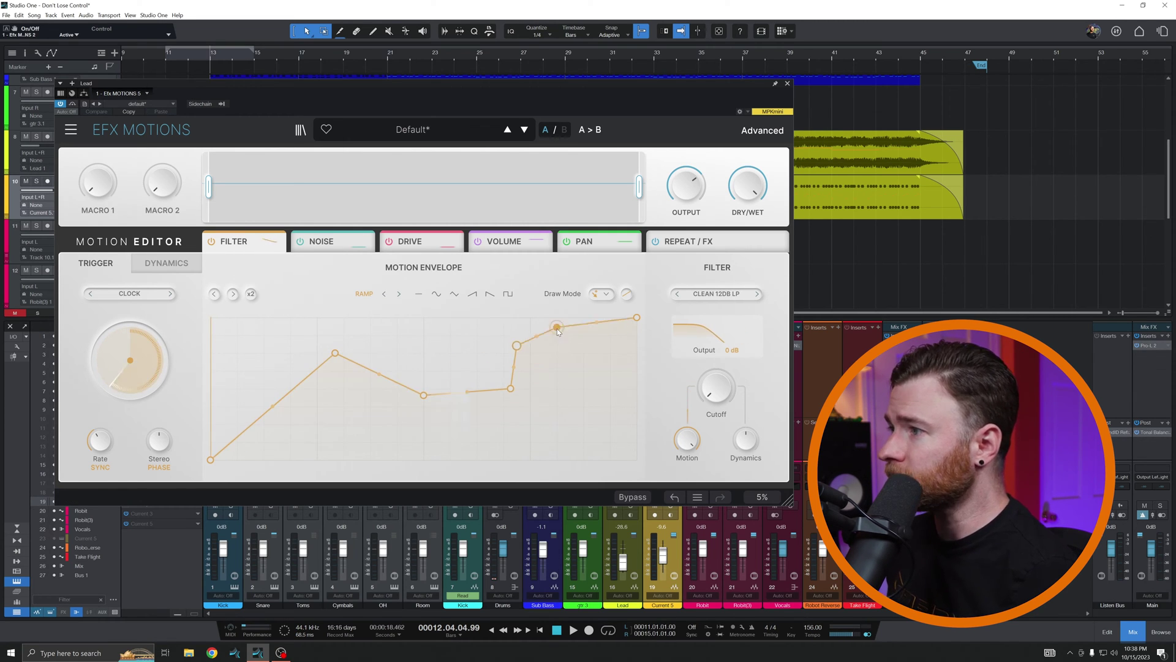
pyautogui.click(626, 360)
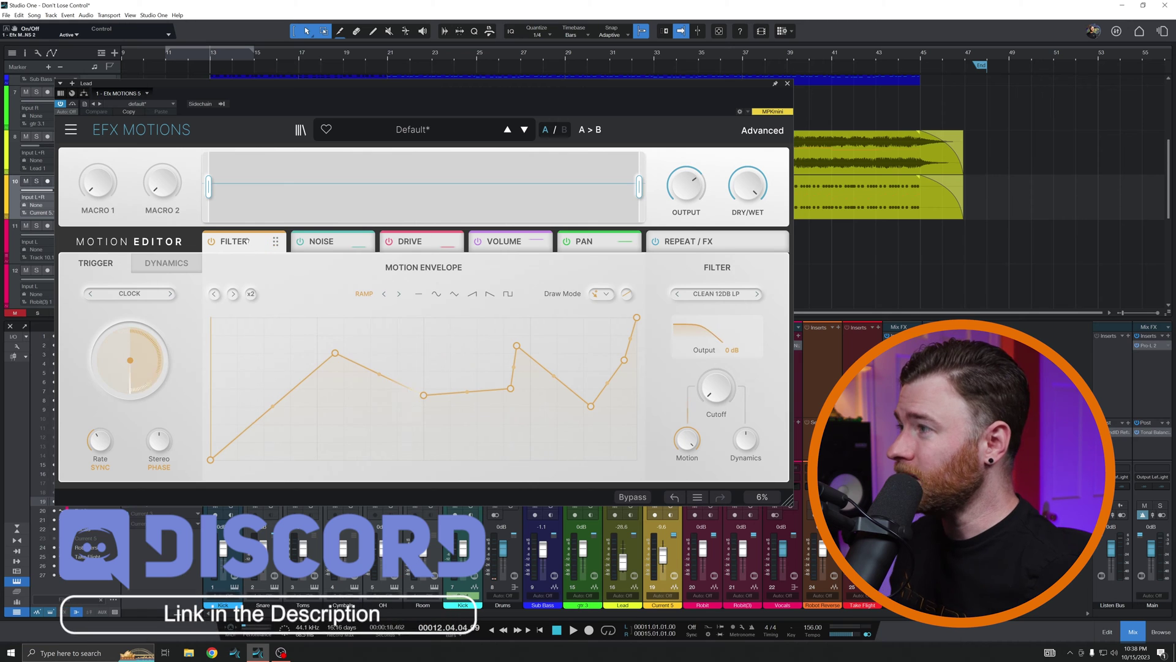
# - Reorder the effect modules so the chain runs Noise, Volume, Drive, Filter, Pan
pyautogui.moveTo(250, 245); pyautogui.dragTo(454, 252)
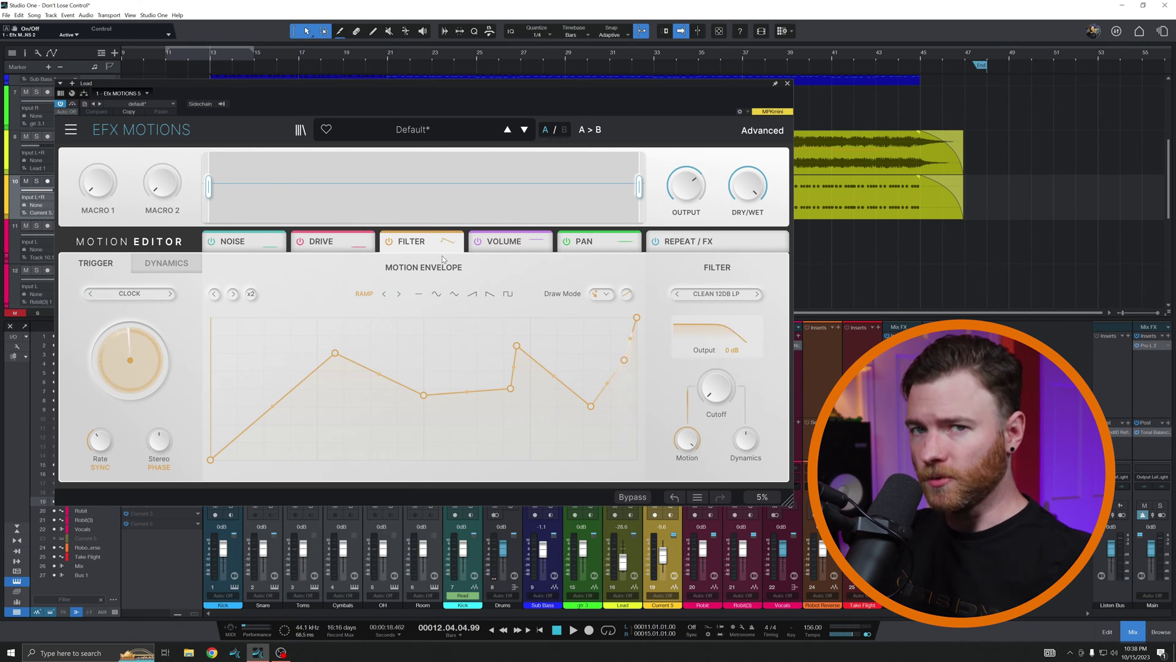
pyautogui.moveTo(516, 245); pyautogui.dragTo(394, 249)
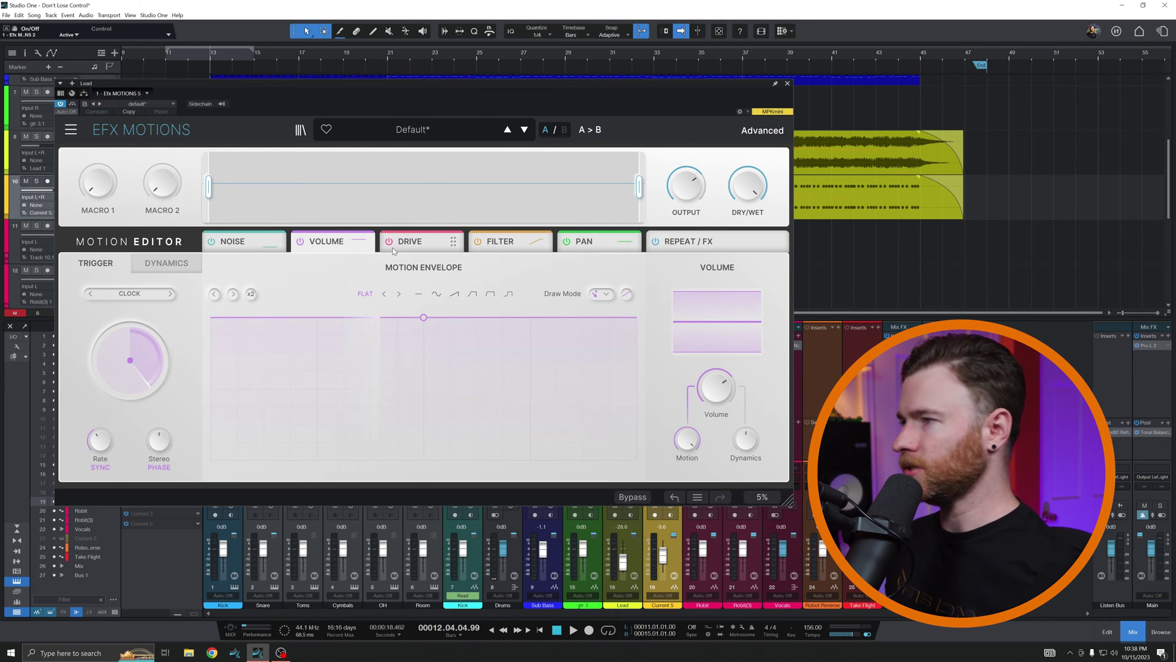
# - Show the advanced section and examine the Function and Sequencer modulators and the modulator types available for the Function slot
pyautogui.click(763, 131)
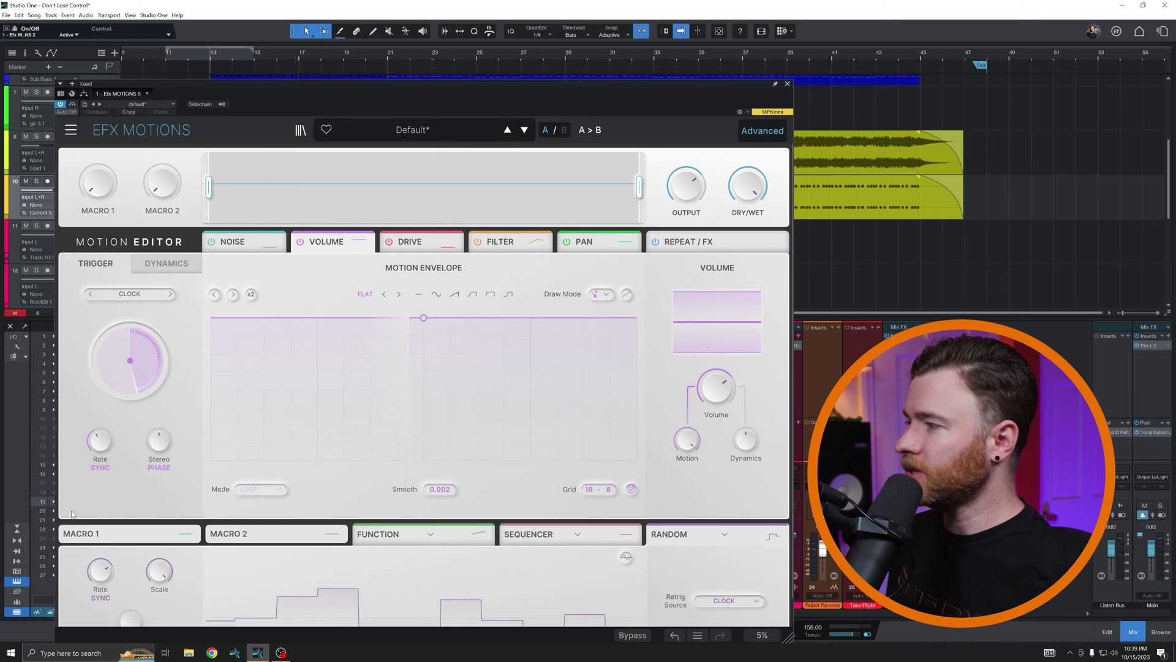
pyautogui.click(389, 535)
pyautogui.click(415, 533)
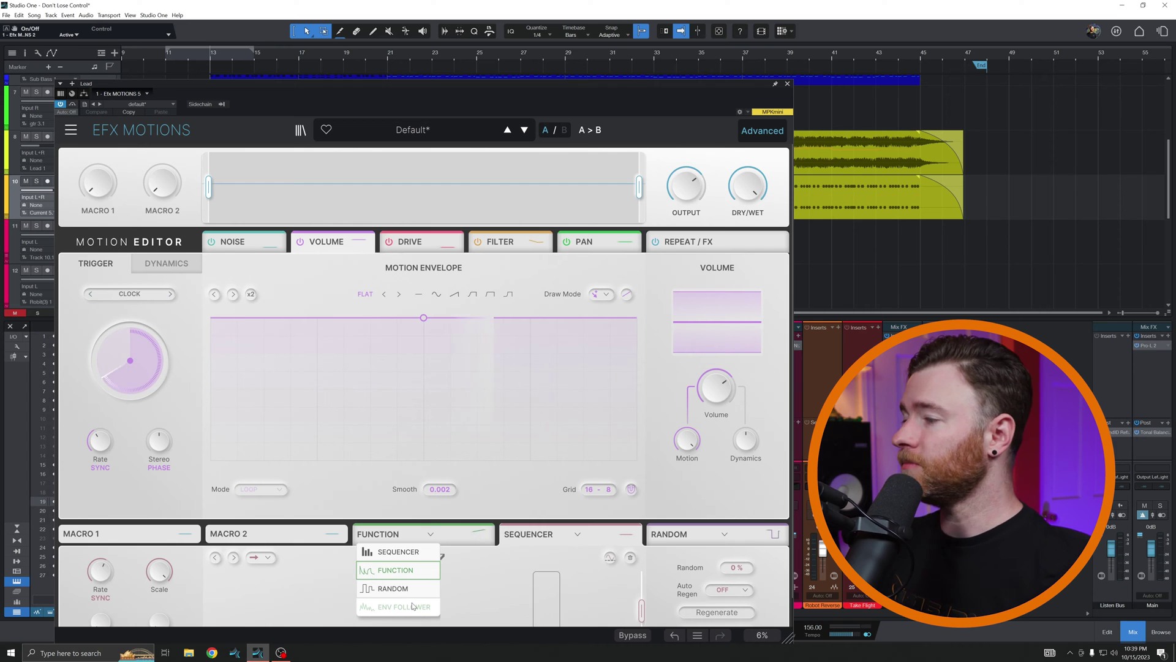
pyautogui.click(430, 566)
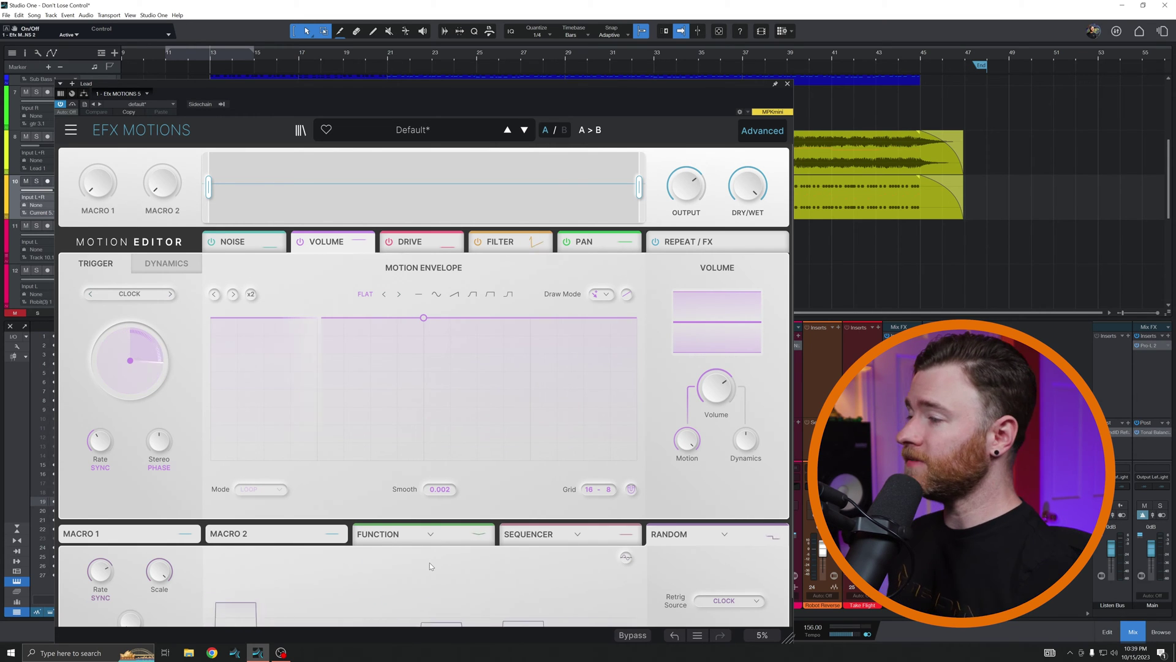
pyautogui.click(391, 544)
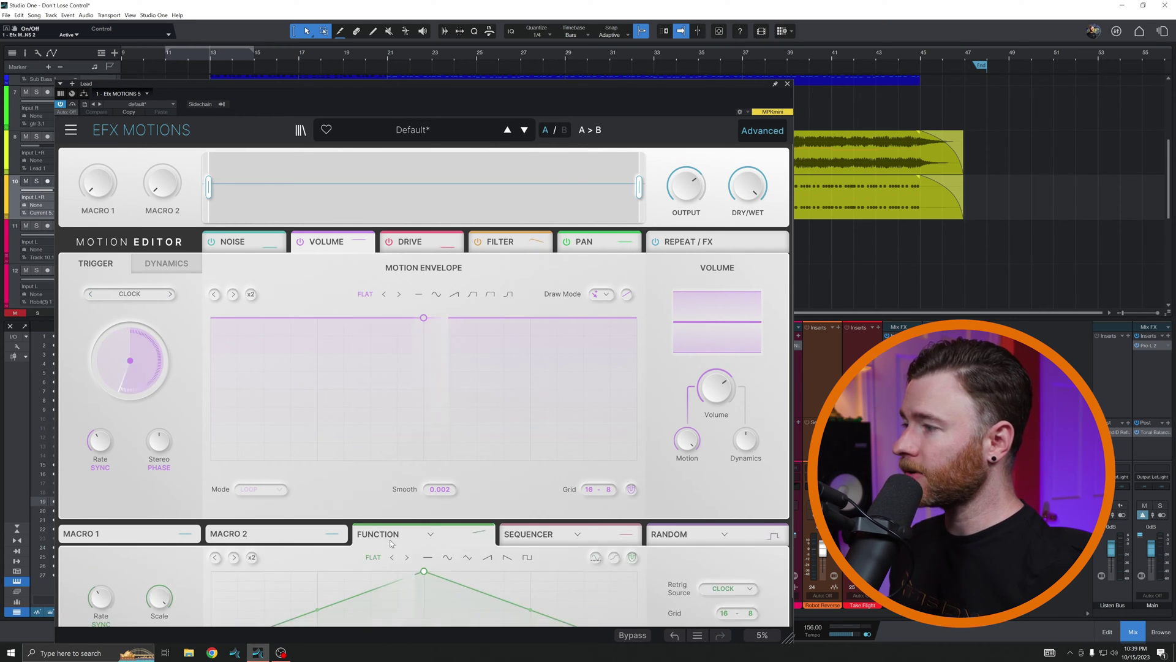
pyautogui.click(542, 543)
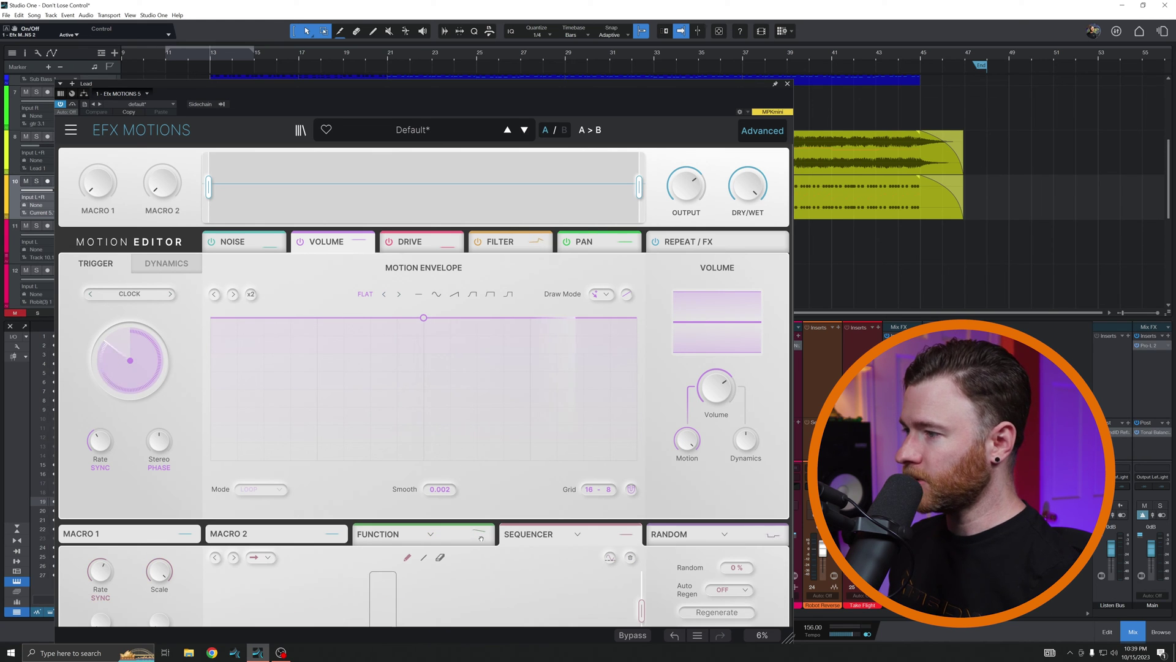
pyautogui.click(430, 534)
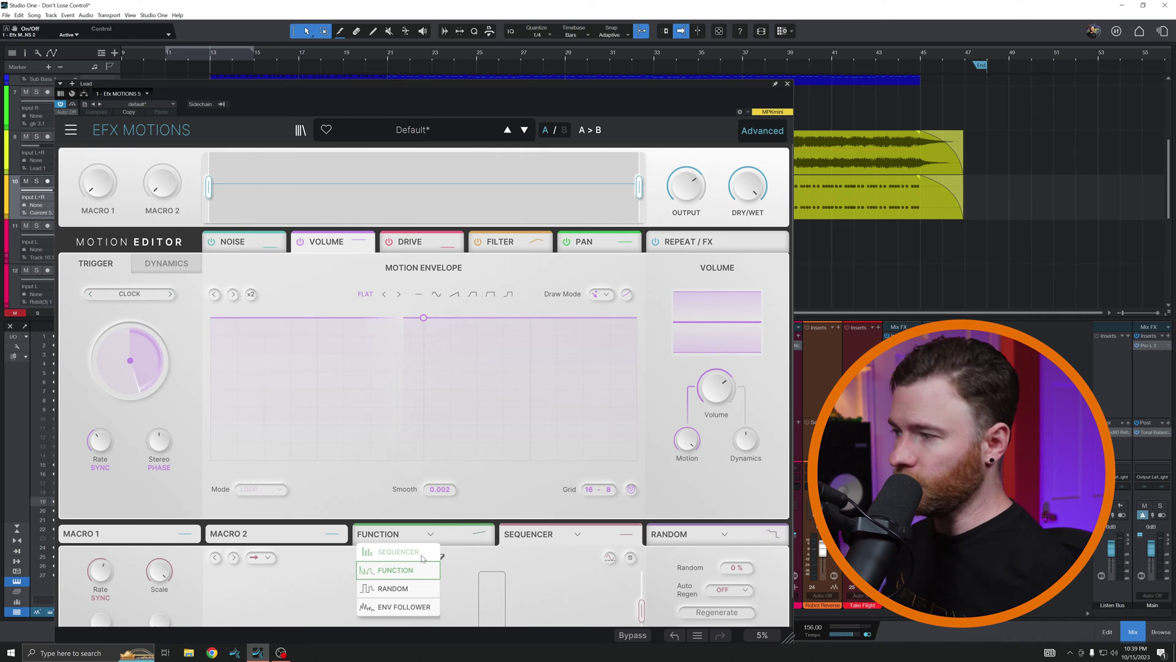
pyautogui.click(410, 538)
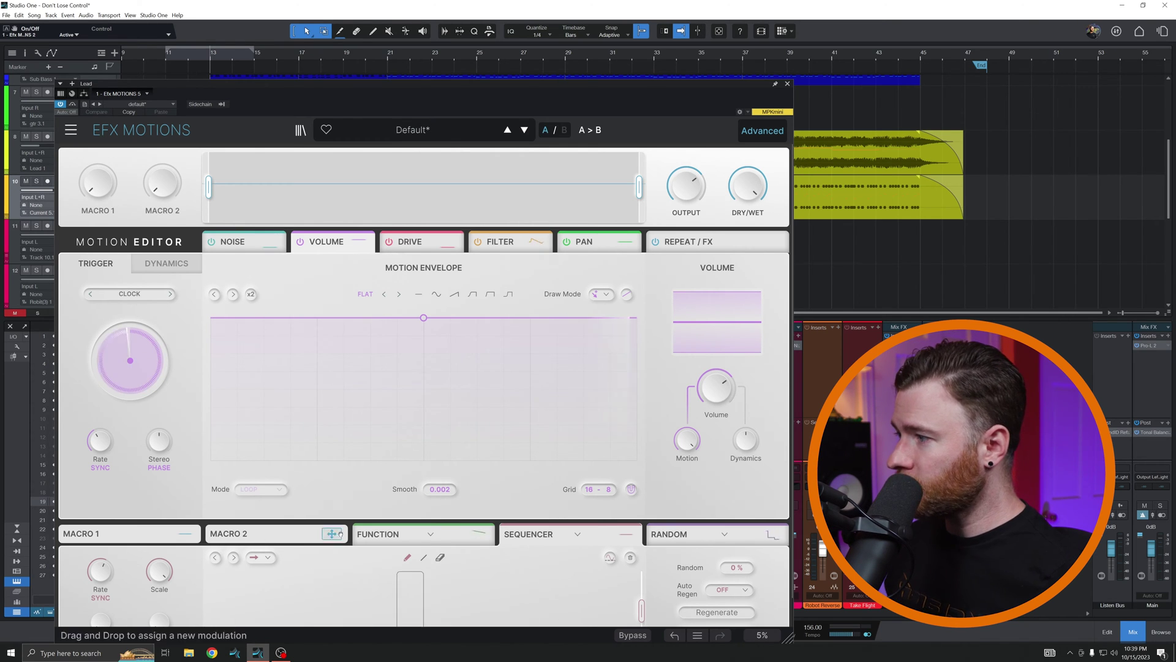
# - Assign Macro 2 to the volume's Motion amount and adjust that control
pyautogui.moveTo(331, 533); pyautogui.dragTo(687, 440)
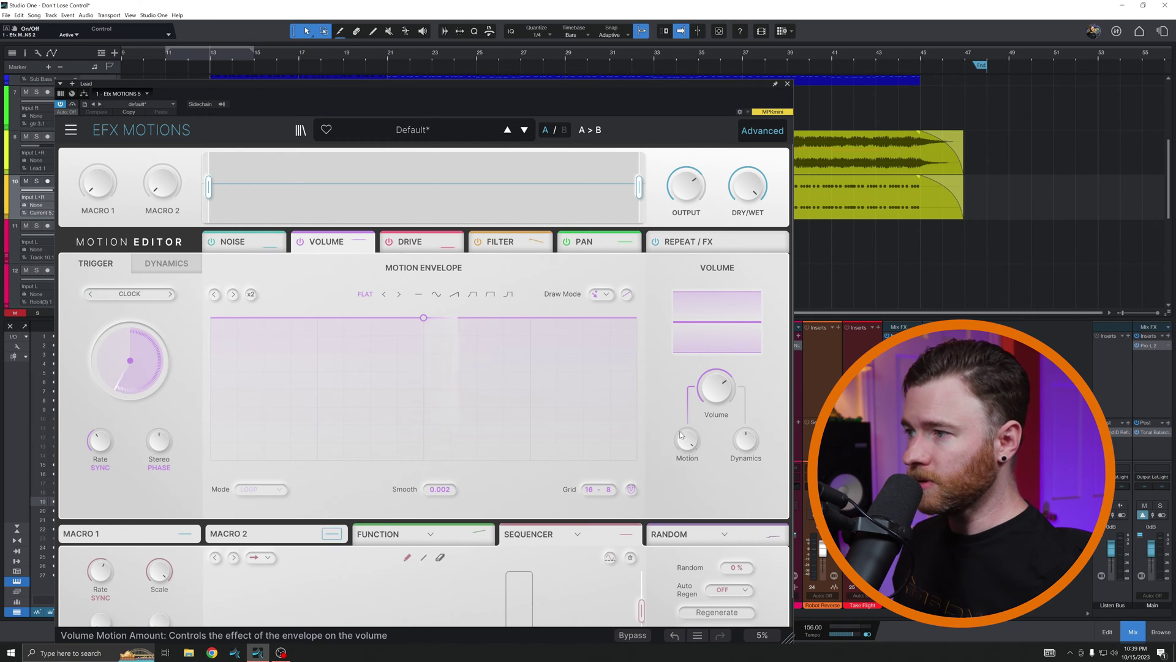
pyautogui.moveTo(685, 446)
pyautogui.mouseDown()
pyautogui.moveTo(685, 464)
pyautogui.moveTo(685, 448)
pyautogui.moveTo(685, 459)
pyautogui.moveTo(706, 441)
pyautogui.mouseUp()
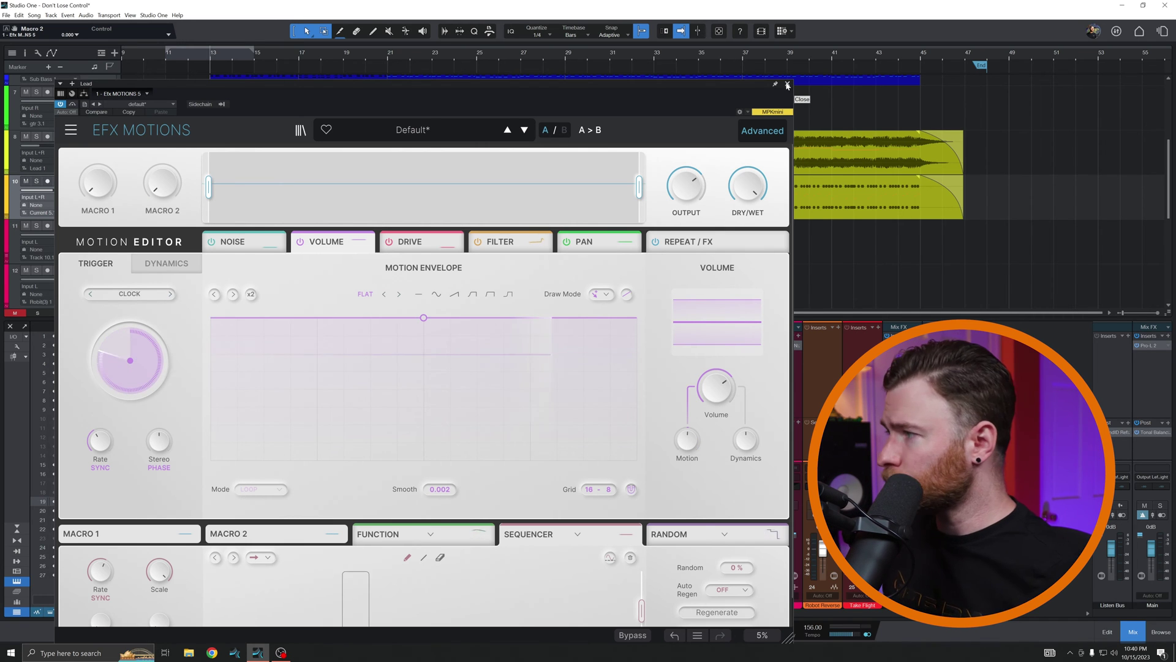
# - Review the trigger sources available for the volume envelope, leave it on Clock, and close the plugin window
pyautogui.click(135, 294)
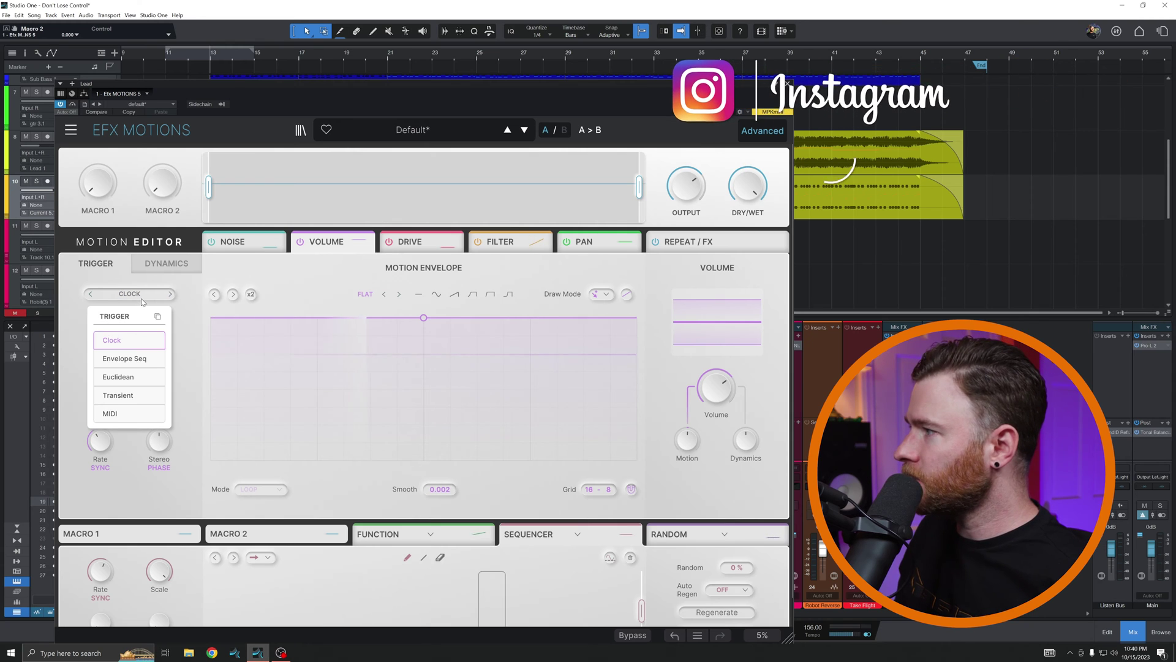
pyautogui.click(143, 378)
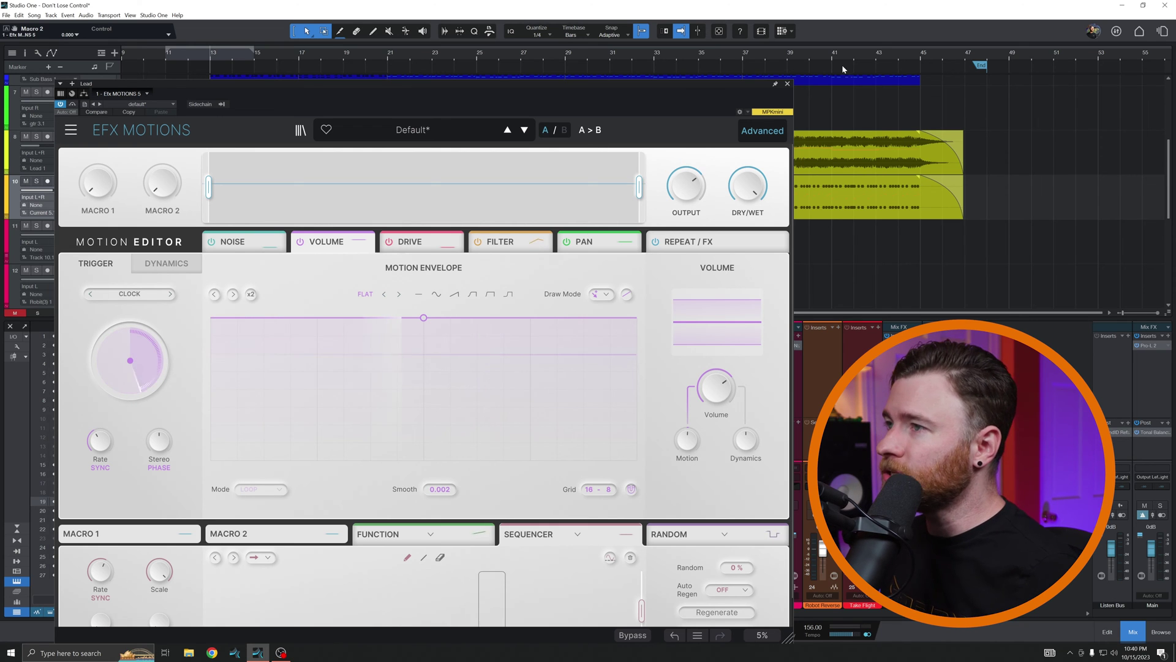
pyautogui.click(788, 86)
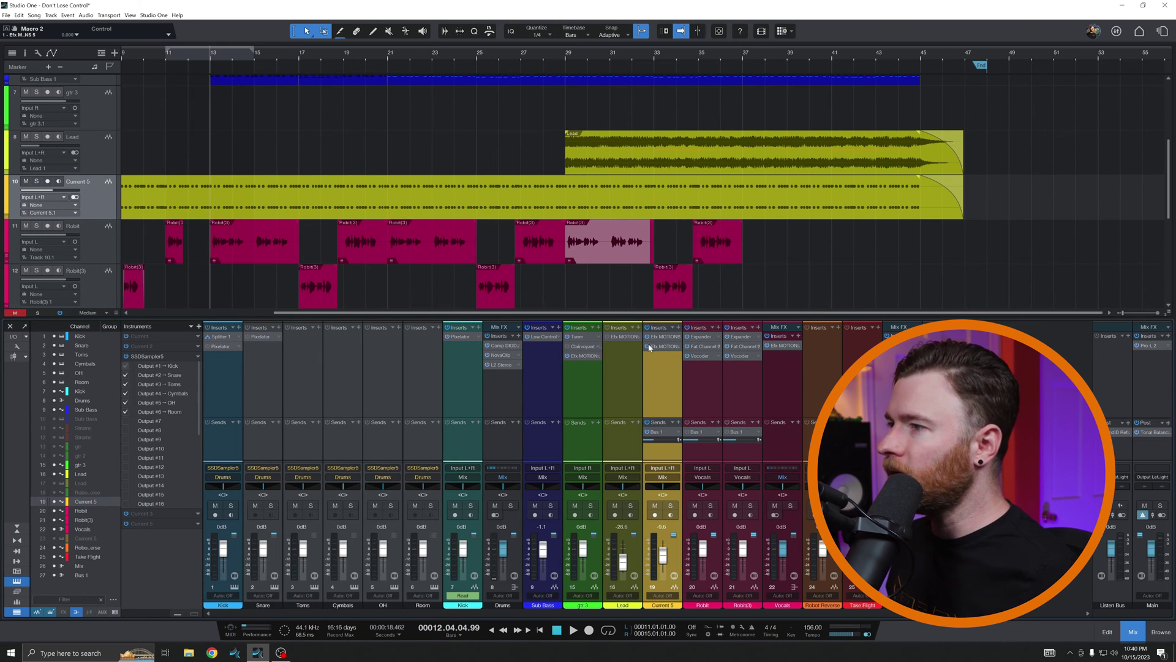
# - Open the EFX MOTIONS insert on the main pad channel and listen to the soloed track with the plugin bypassed
pyautogui.doubleClick(676, 347)
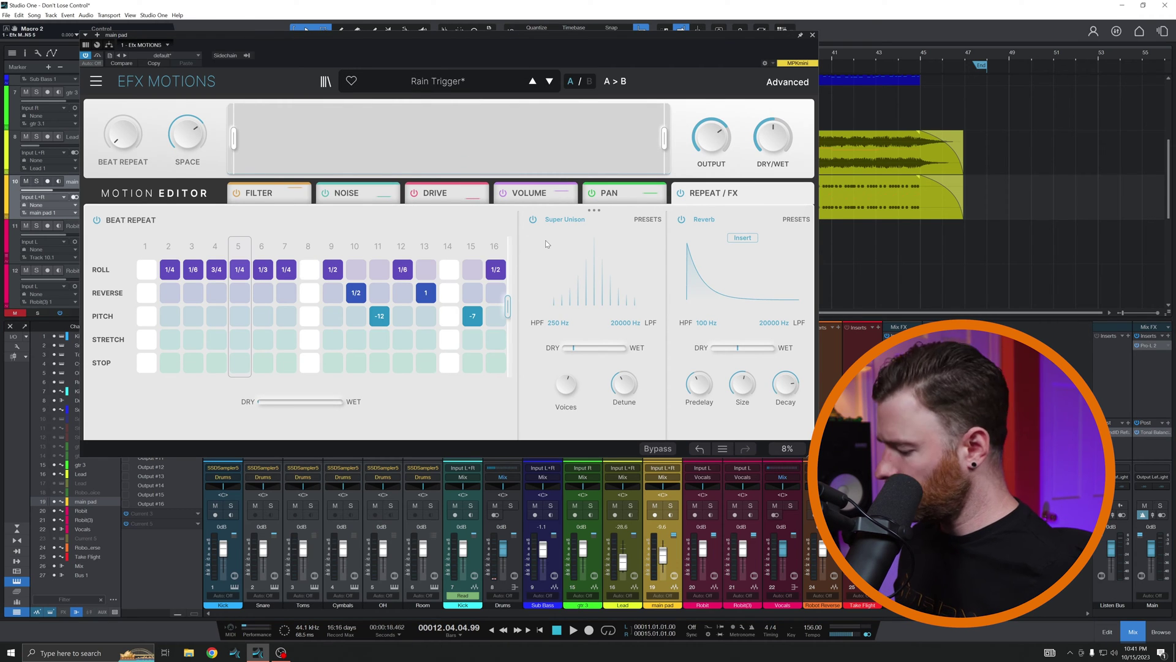
pyautogui.press('s')
pyautogui.press('space')
pyautogui.click(97, 56)
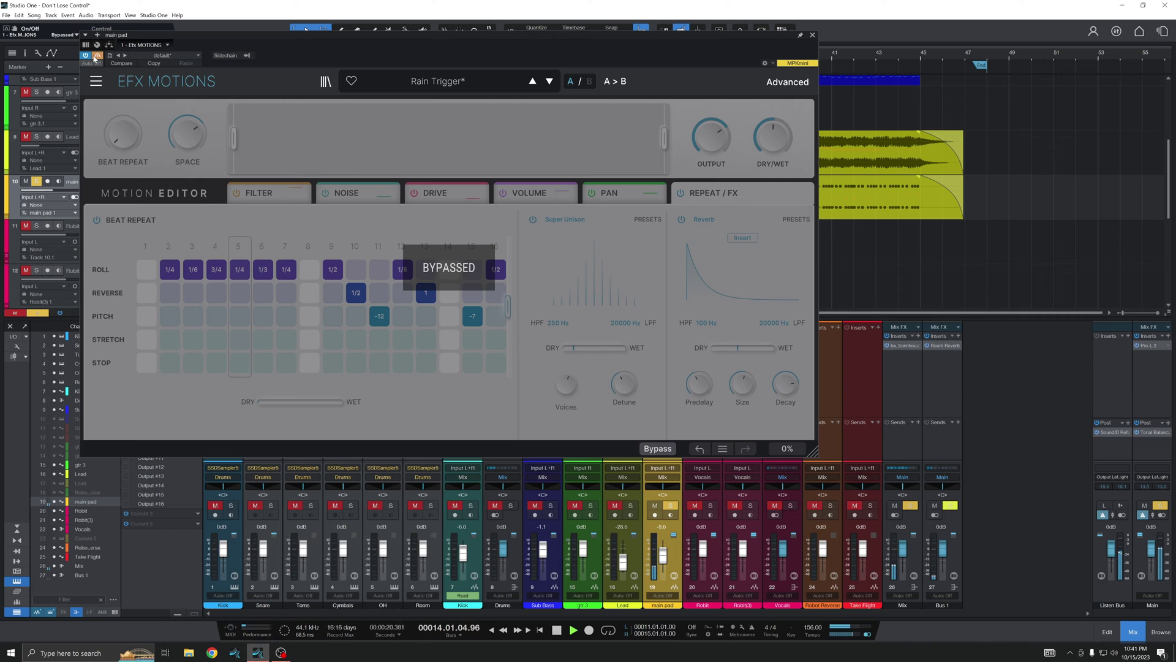
pyautogui.press('space')
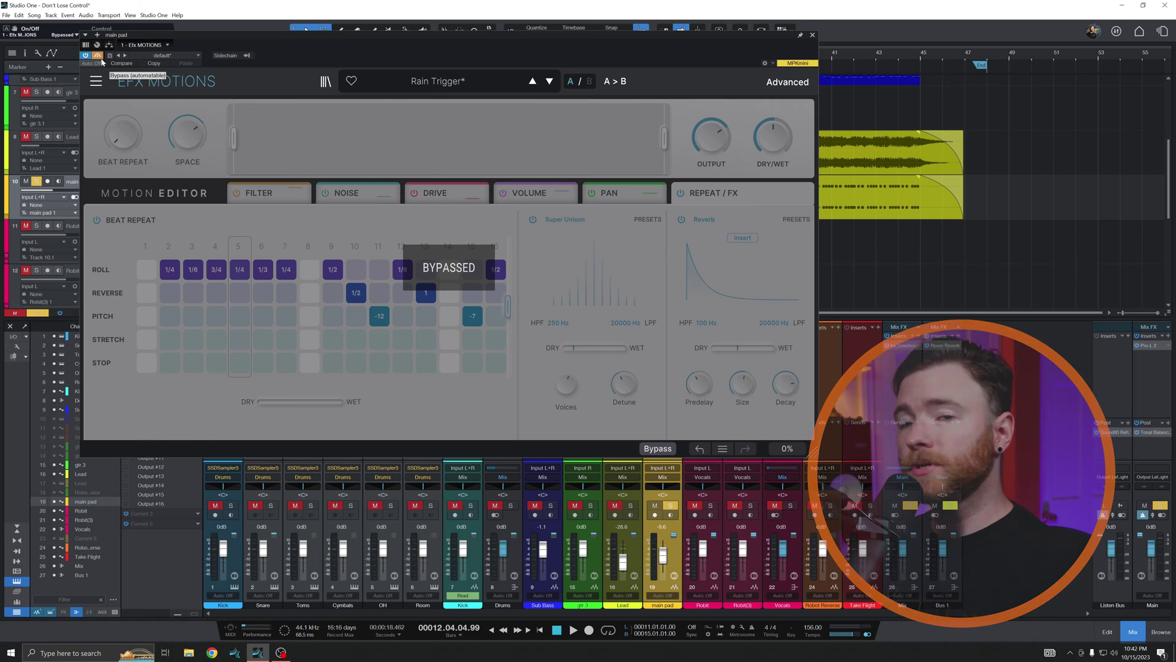
# - Restart playback, reactivate the bypassed plugin, and audition the presets following Rain Trigger, including Raising Start and Random Resonances
pyautogui.press('space')
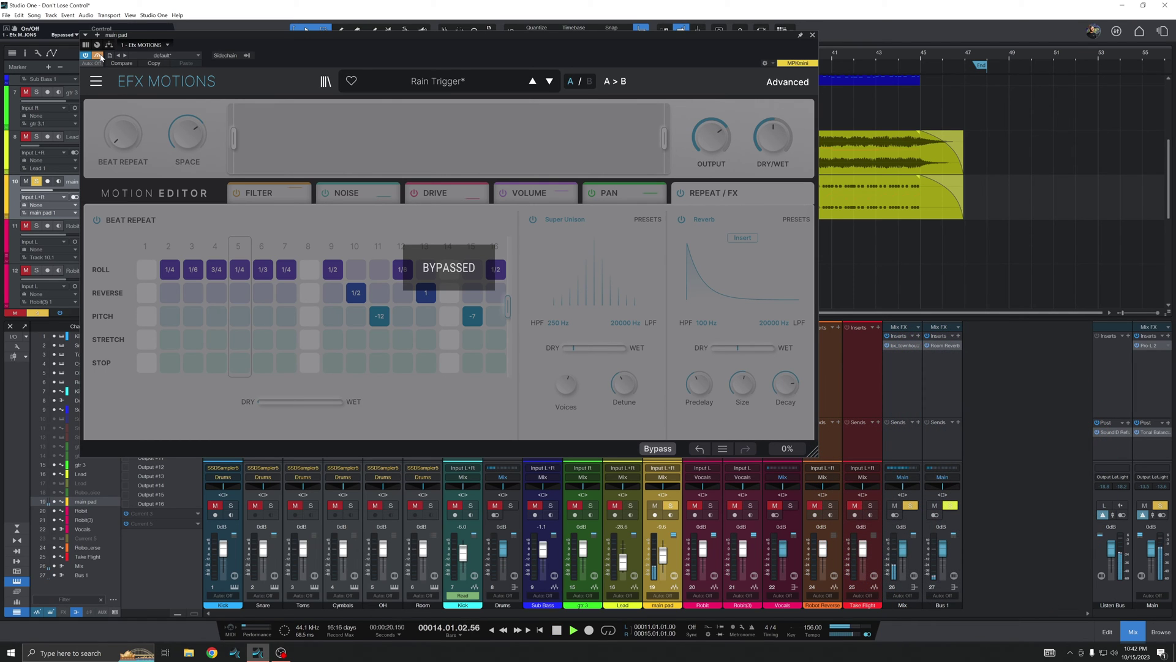
pyautogui.click(97, 55)
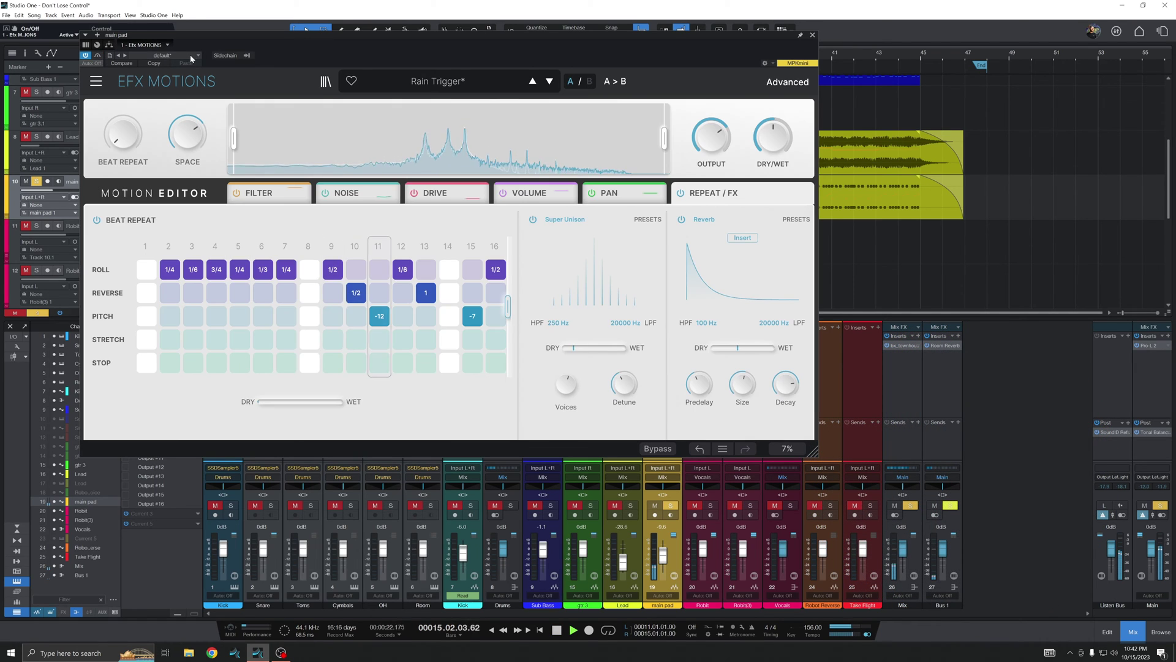
pyautogui.click(550, 81)
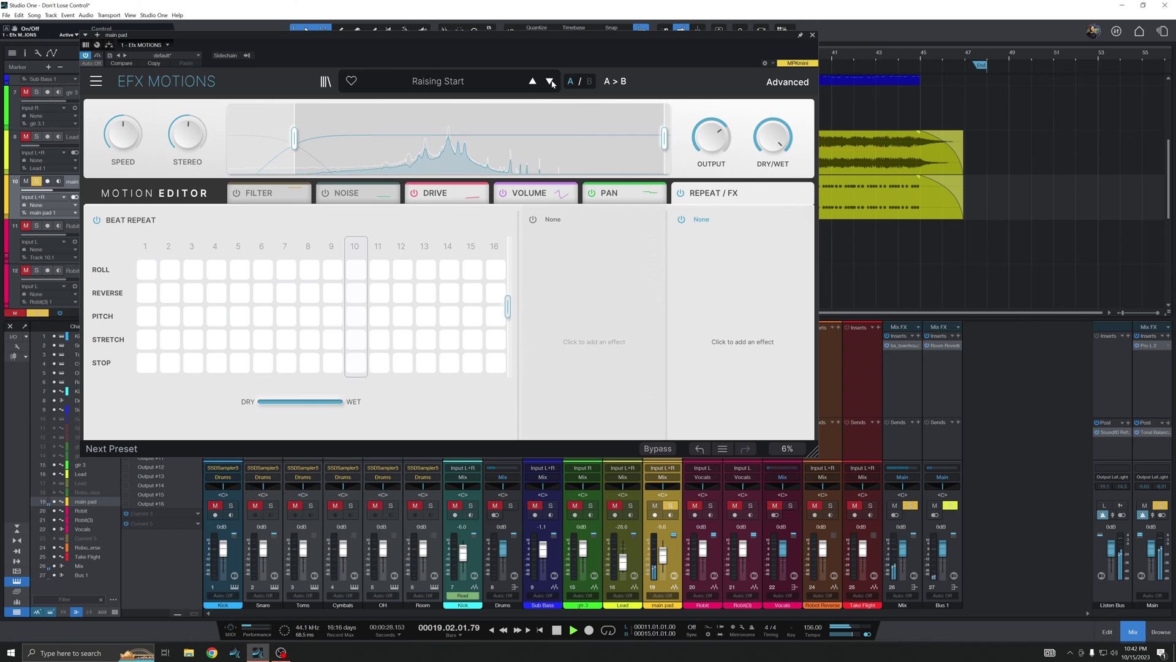
pyautogui.click(550, 81)
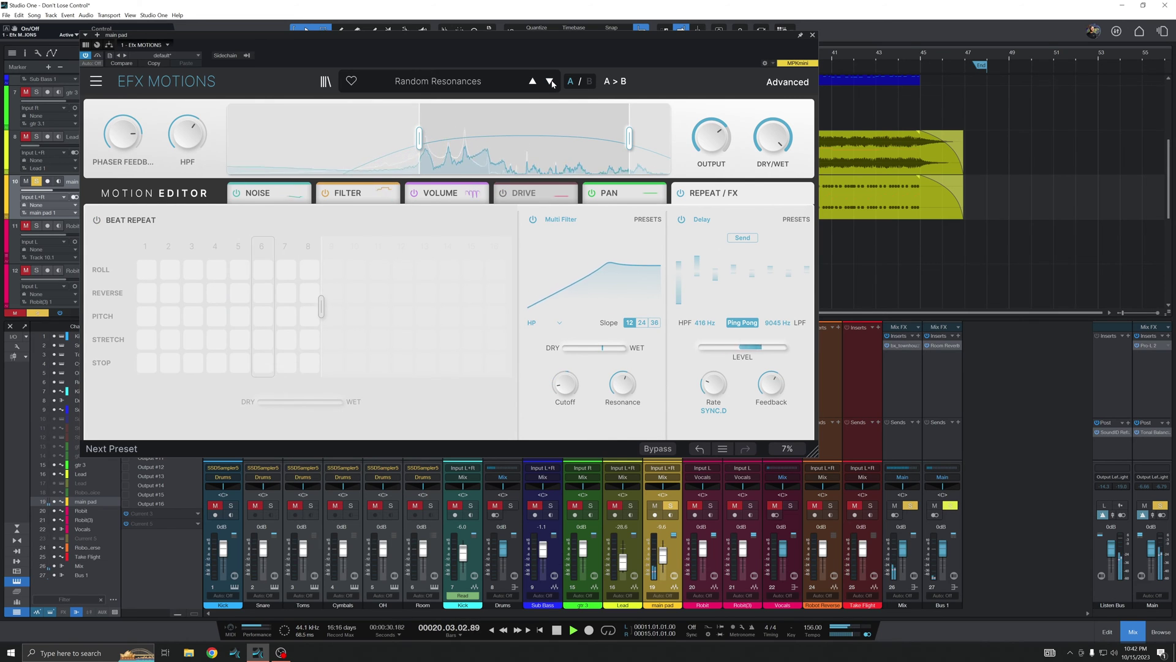
pyautogui.click(550, 81)
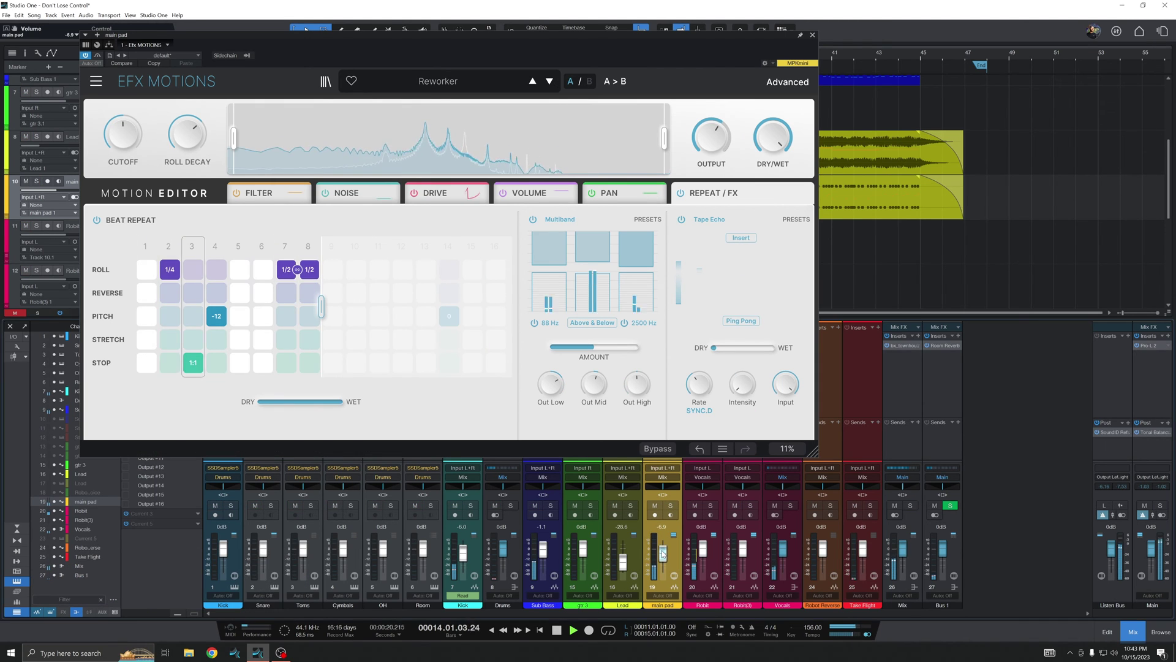
# - Raise the main pad channel's fader slightly and audition the presets after Reworker, starting with Rhythmic Exciter
pyautogui.moveTo(662, 555); pyautogui.dragTo(662, 551)
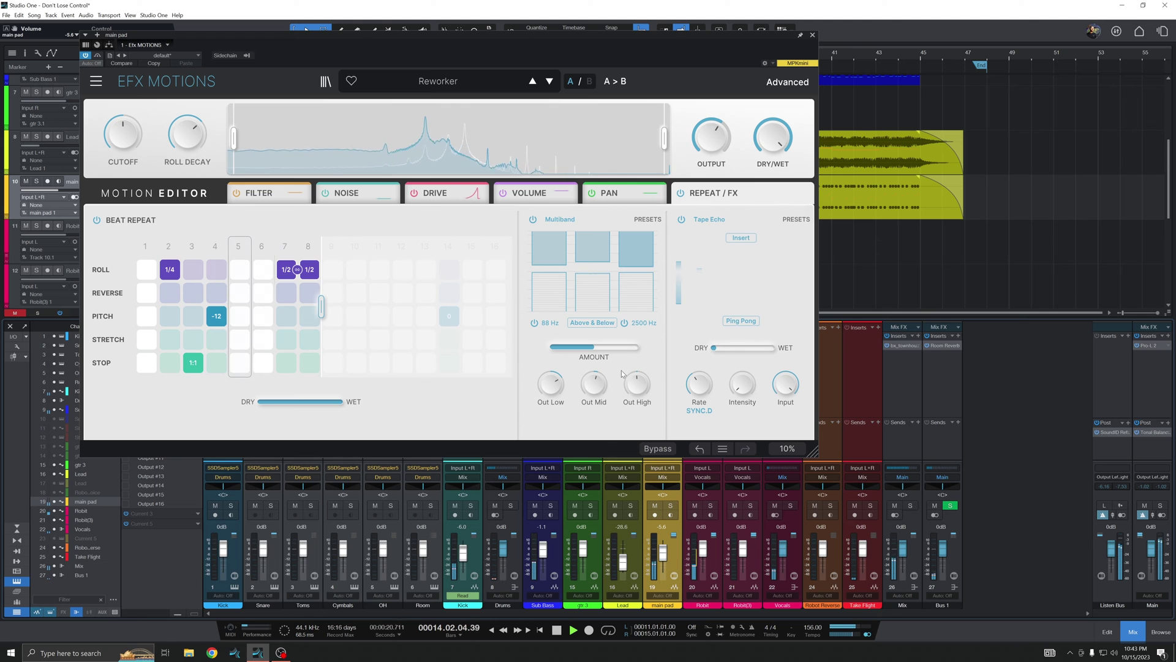
pyautogui.click(551, 81)
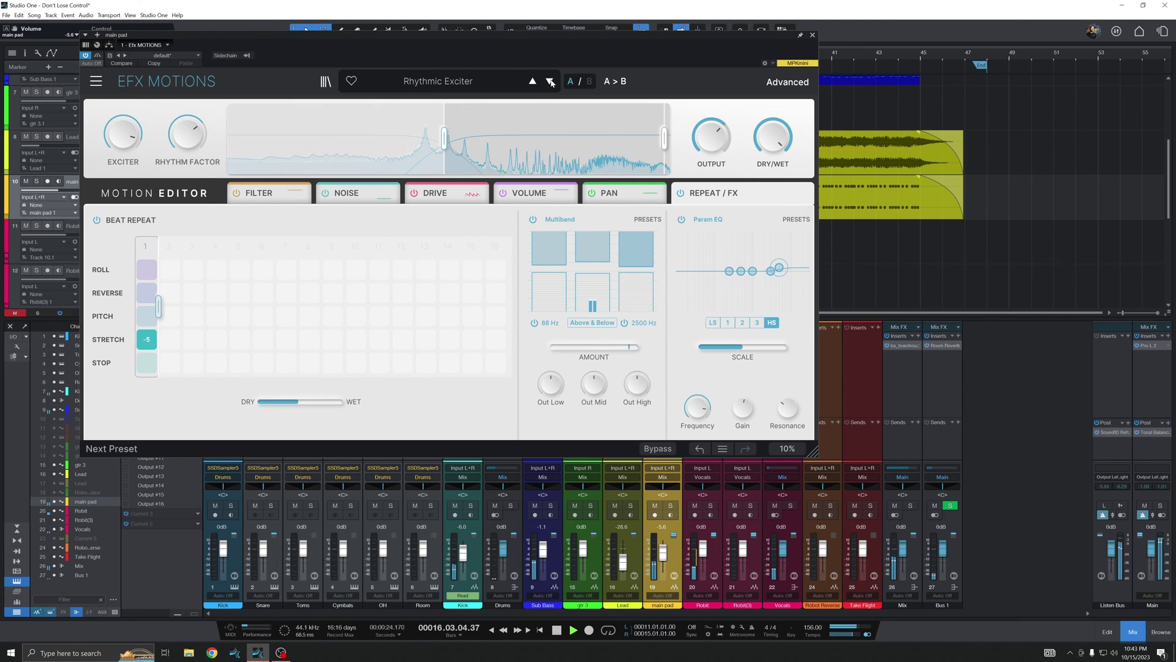
pyautogui.click(551, 82)
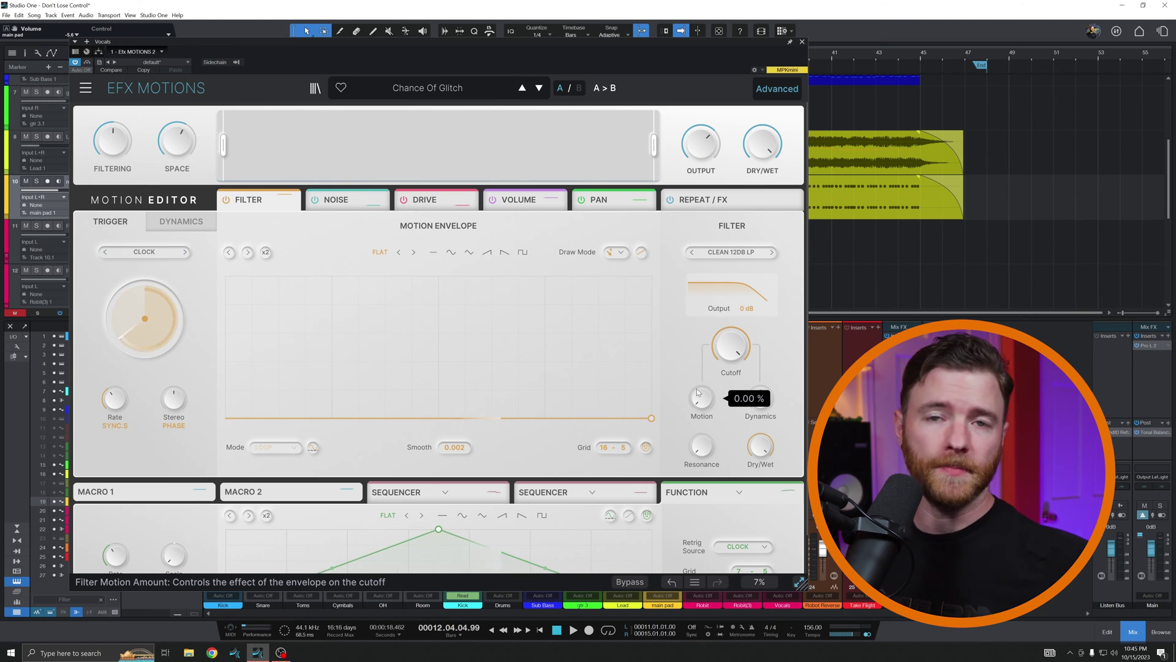
# - Load the 5lic3r preset from the Glitches category in the EFX MOTIONS plugin on the Vocals channel
pyautogui.moveTo(354, 145)
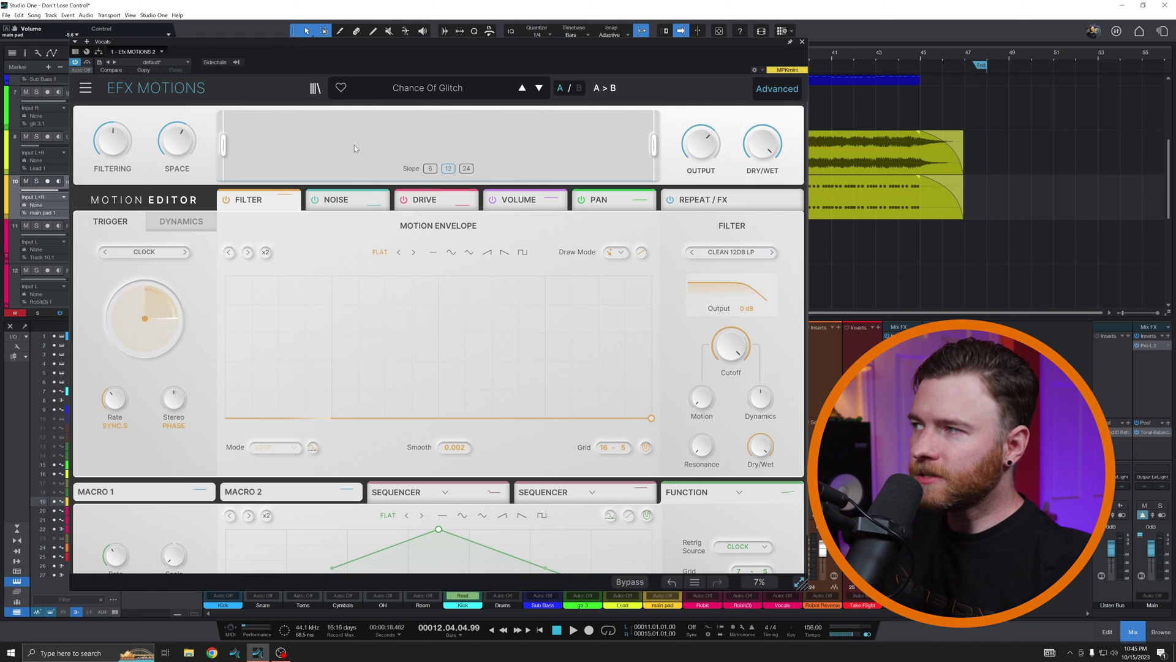
pyautogui.click(426, 91)
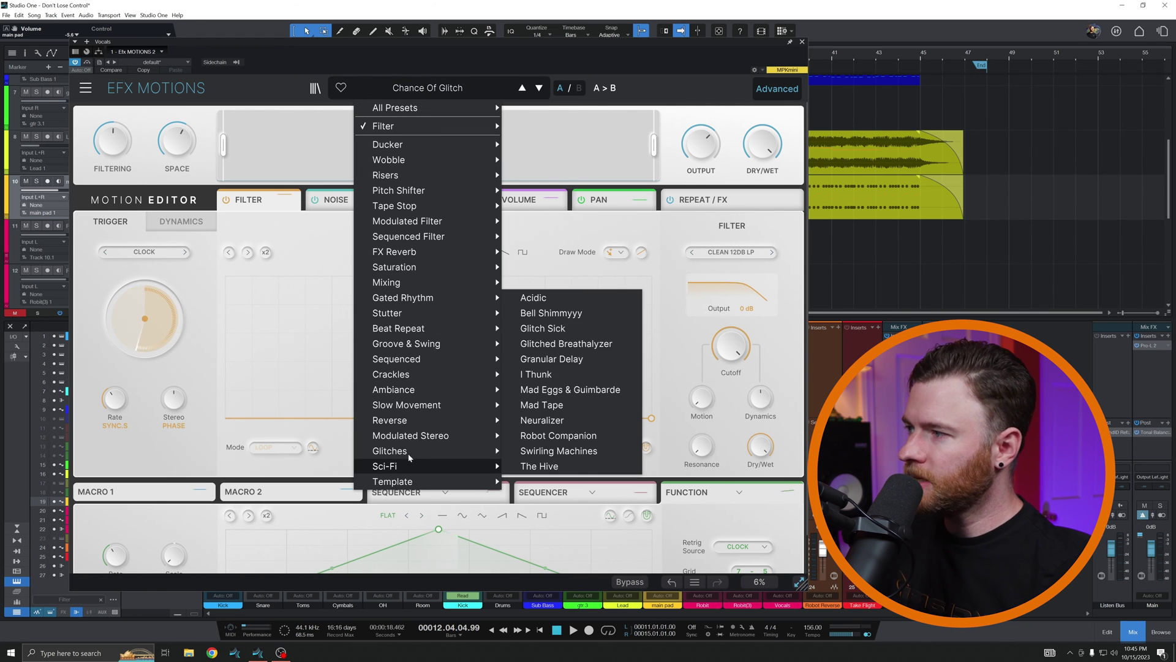
pyautogui.moveTo(419, 450)
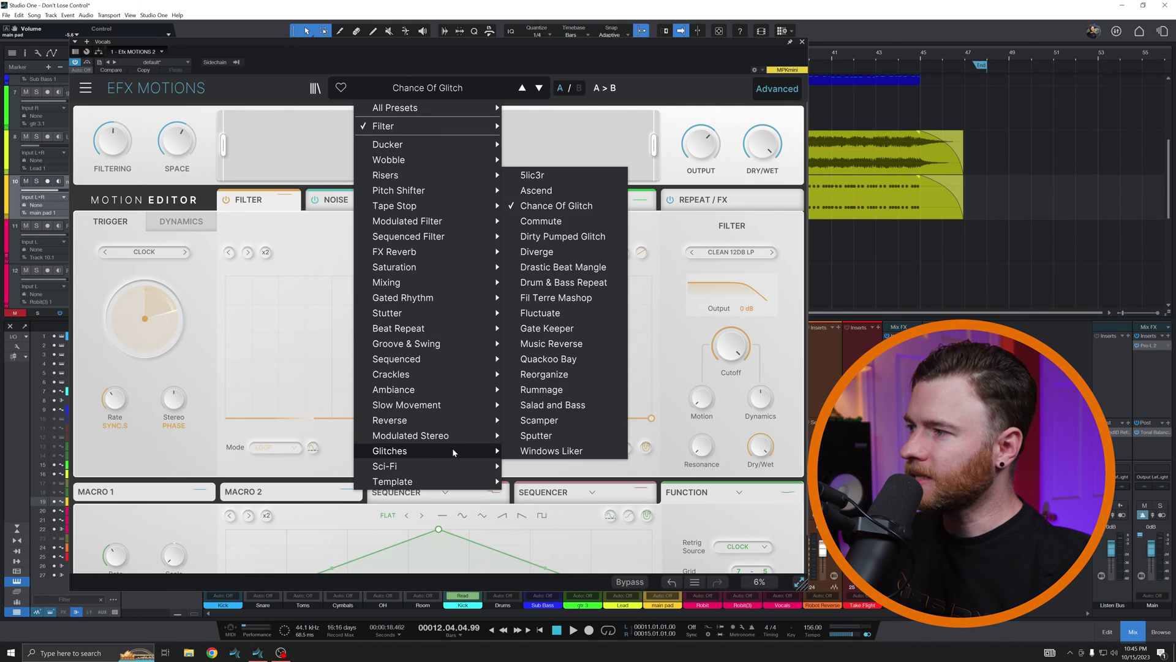
pyautogui.click(561, 175)
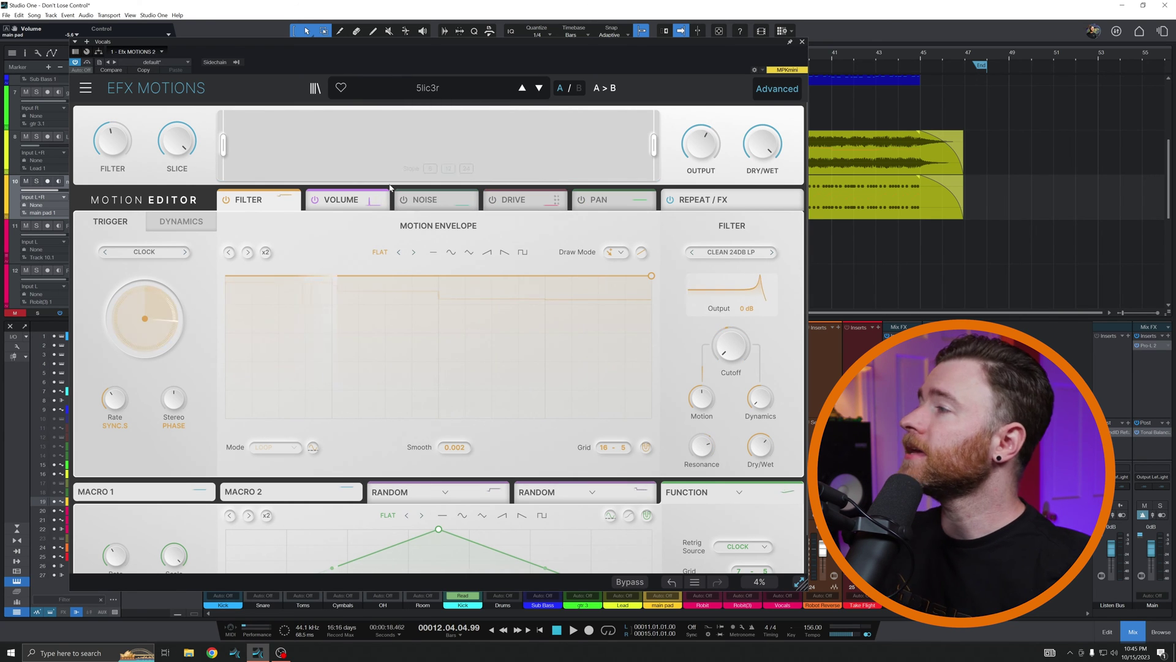
# - Compare the Vocals track with EFX MOTIONS bypassed and reactivated during playback, then audition the Ascend and Chance Of Glitch presets
pyautogui.click(87, 62)
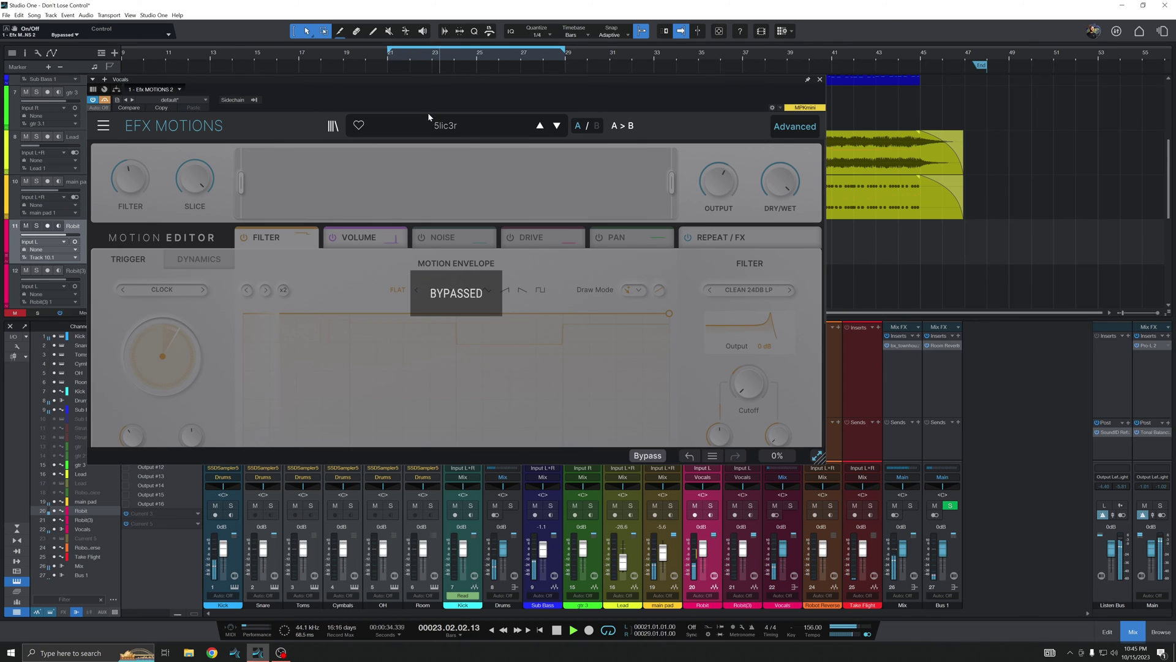
pyautogui.click(105, 99)
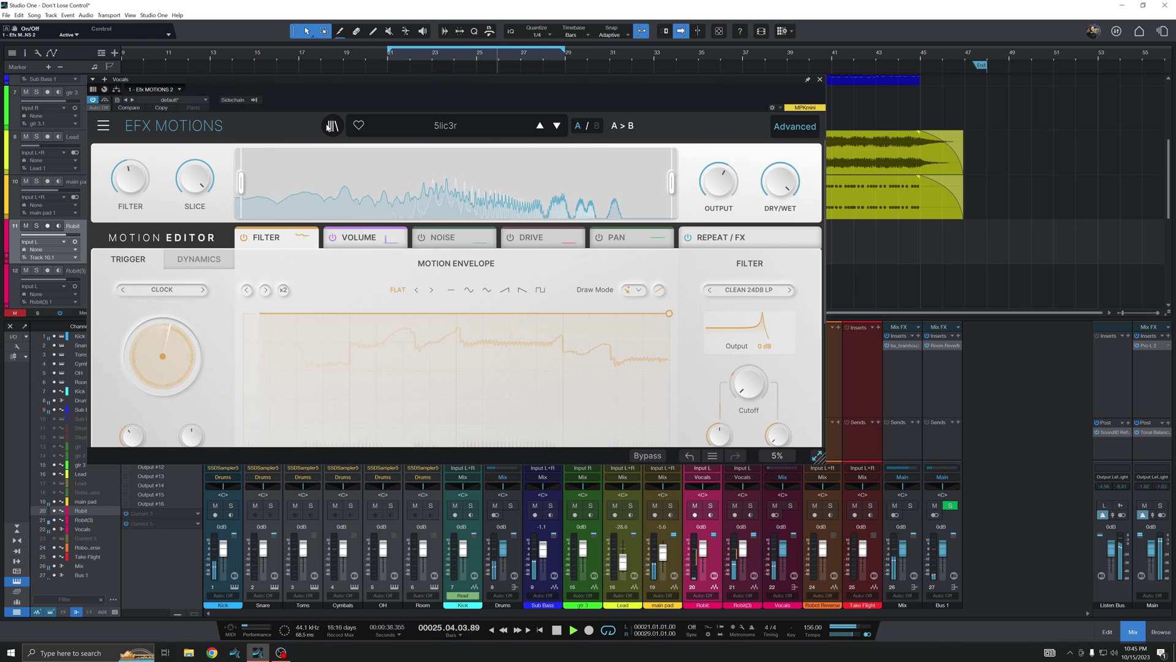
pyautogui.click(557, 126)
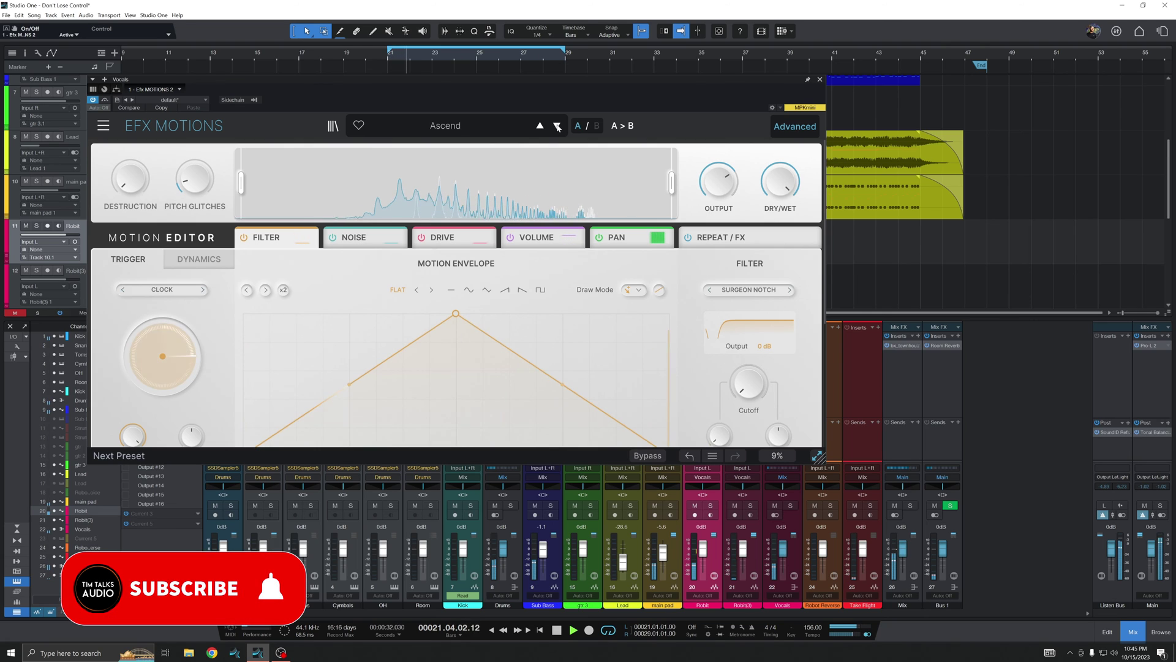
pyautogui.click(559, 128)
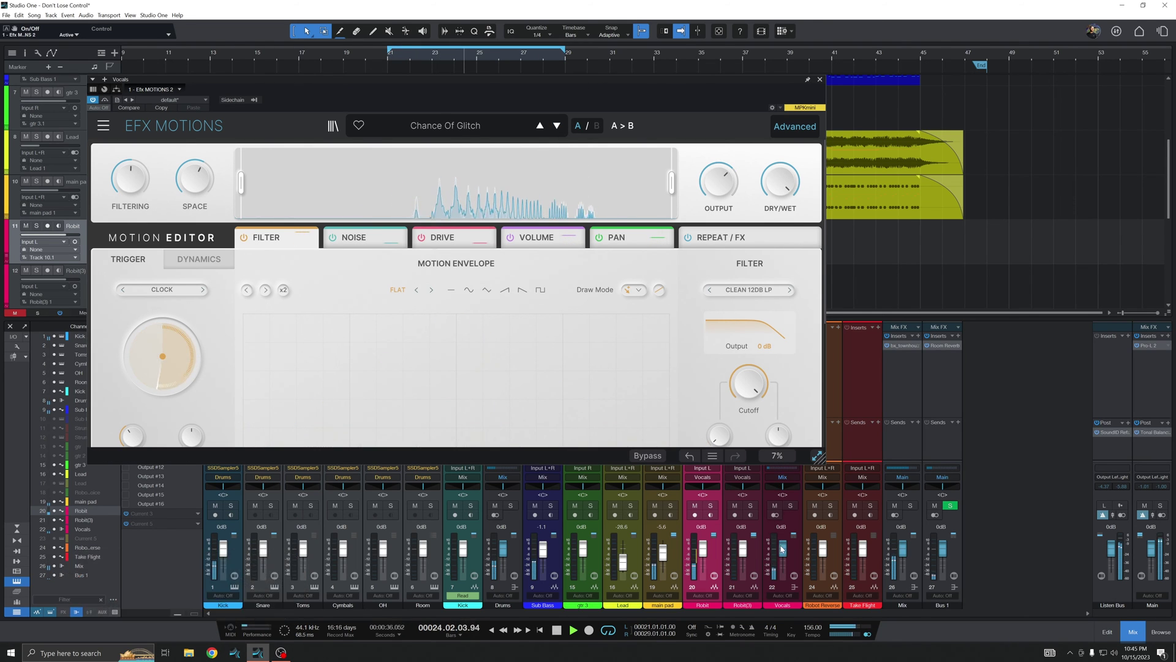
# - Raise the Vocals channel's fader to about +3.3 dB and audition the presets following Chance Of Glitch, from Commute through Drum & Bass Repeat
pyautogui.moveTo(782, 548); pyautogui.dragTo(782, 543)
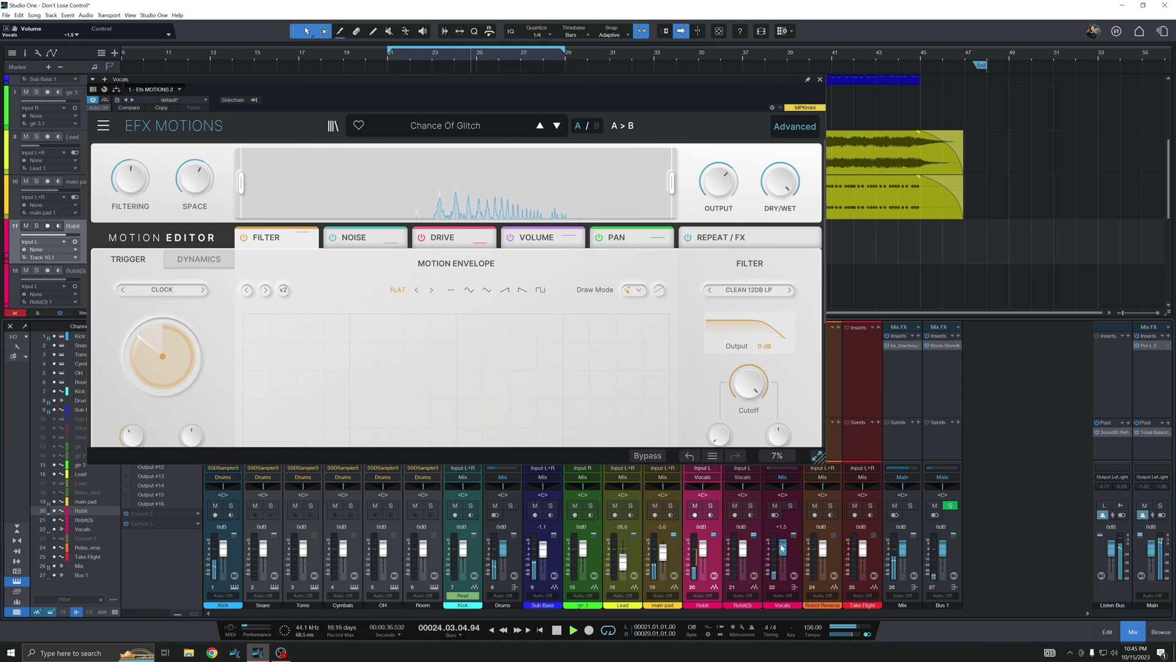
pyautogui.click(558, 127)
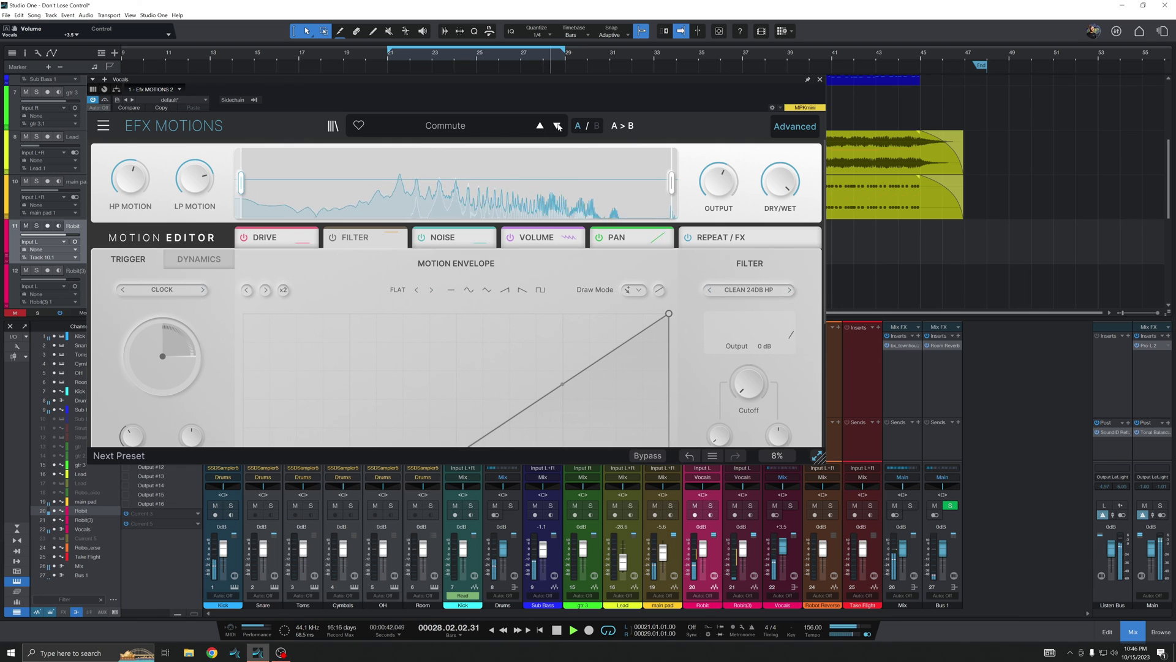
pyautogui.click(558, 127)
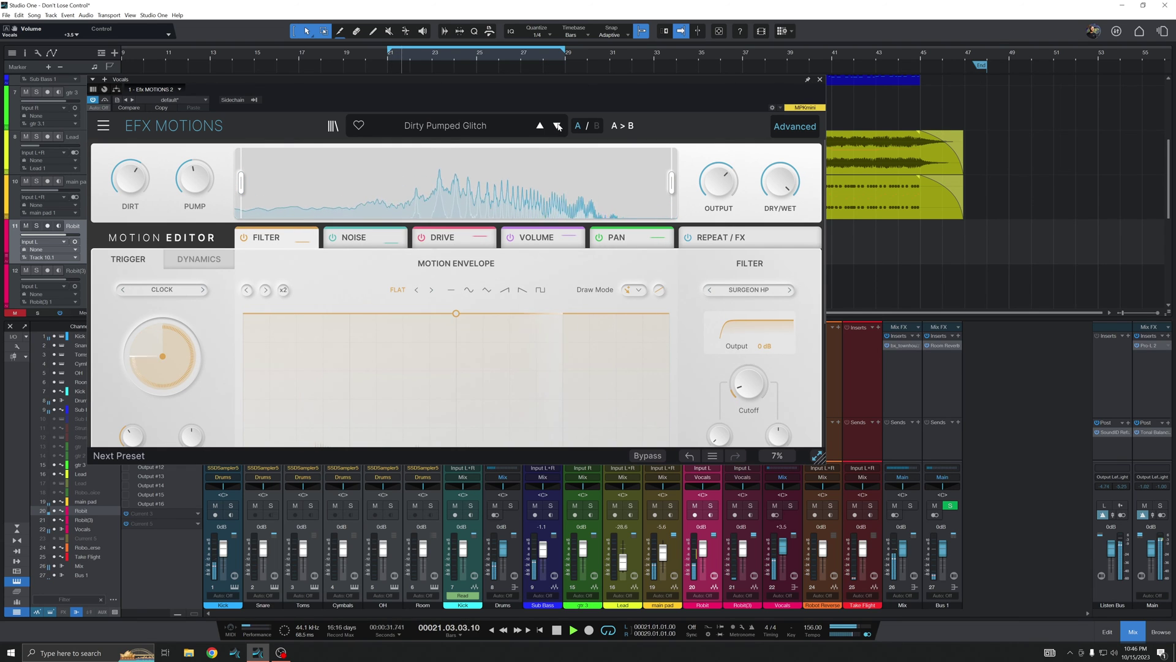
pyautogui.click(558, 127)
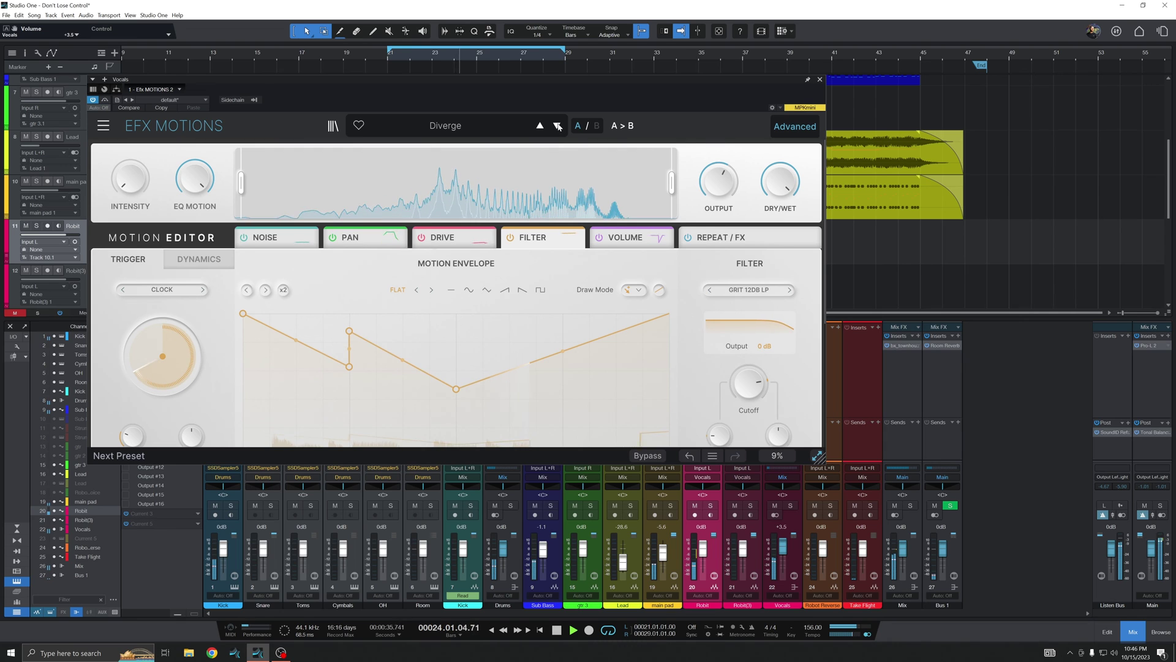
pyautogui.click(559, 127)
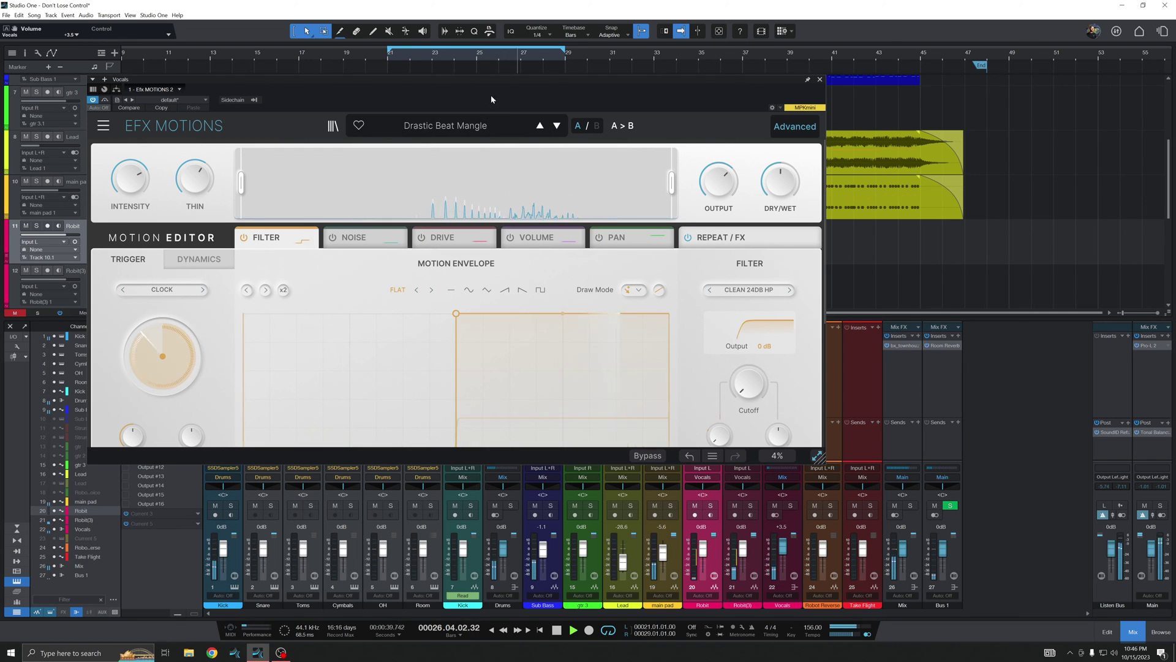
pyautogui.click(559, 126)
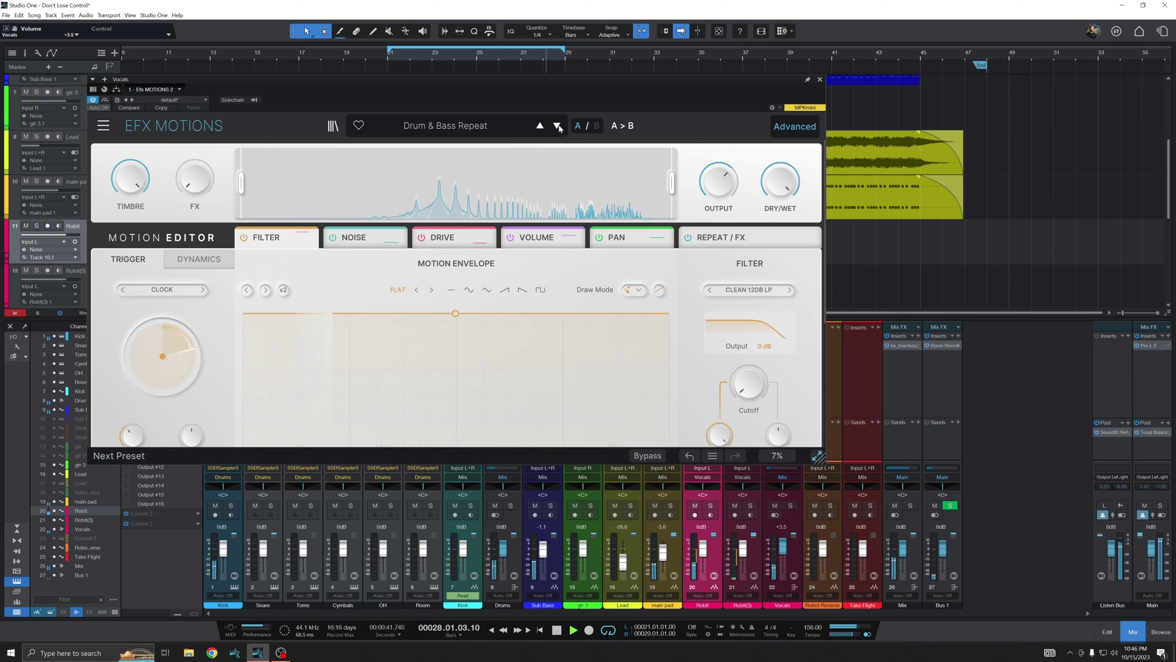